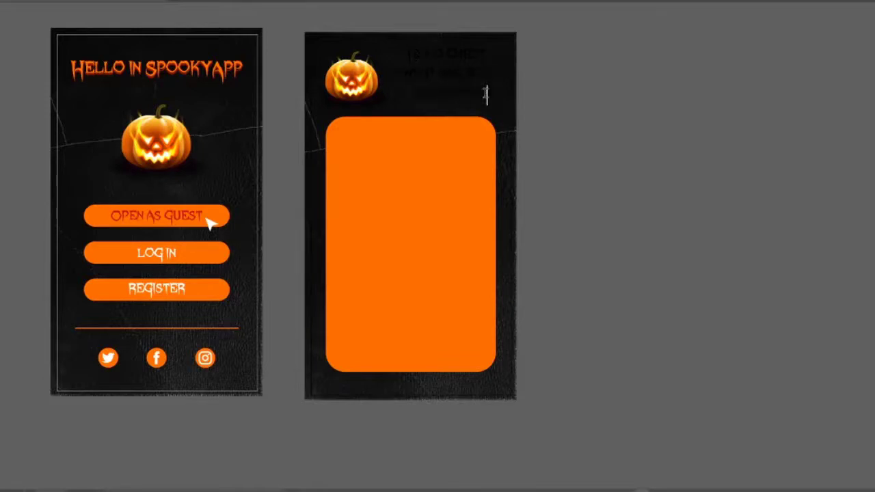
# Colour the greeting text on the second screen white (ffffff) and enlarge its "Hello Guest" line
pyautogui.write('ffffff')
pyautogui.press('Return')
pyautogui.moveTo(487, 54); pyautogui.dragTo(400, 55)
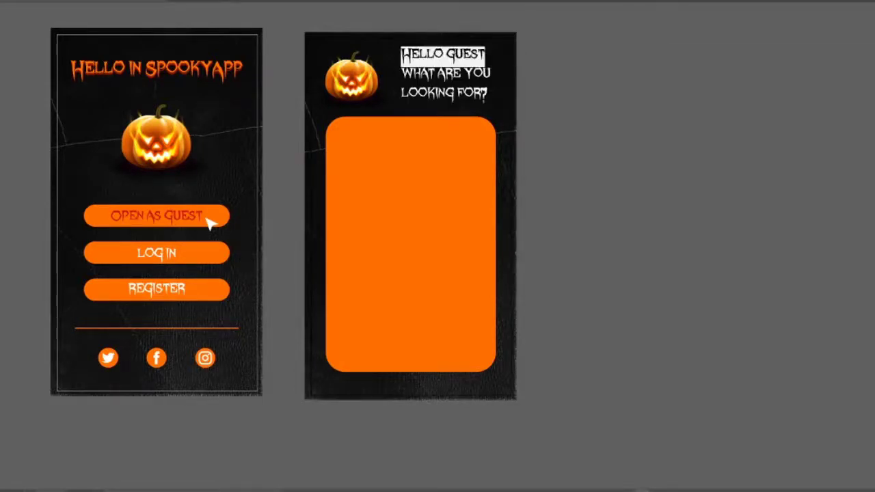
pyautogui.hotkey('ctrl', 'shift', '.')
pyautogui.press('Escape')
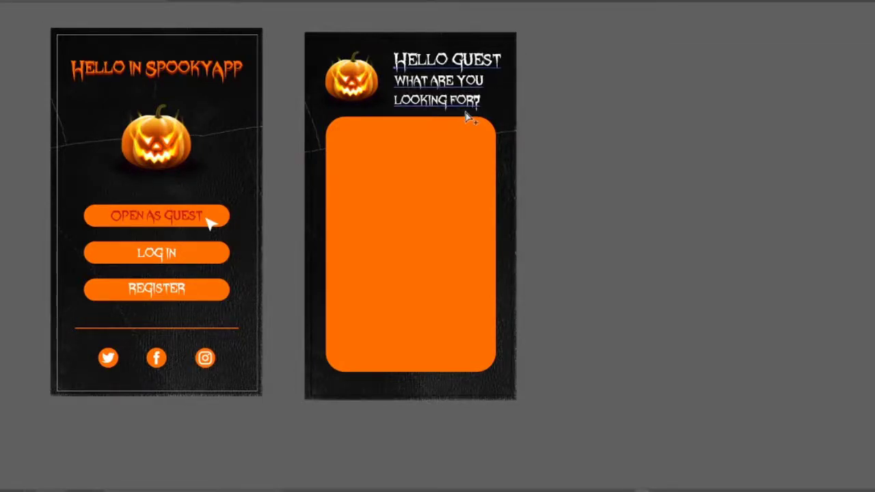
# Shrink the "What are you looking for?" lines and colour them the same red as the "Open as guest" text
pyautogui.moveTo(481, 104); pyautogui.dragTo(395, 76)
pyautogui.hotkey('ctrl', 'shift', ',')
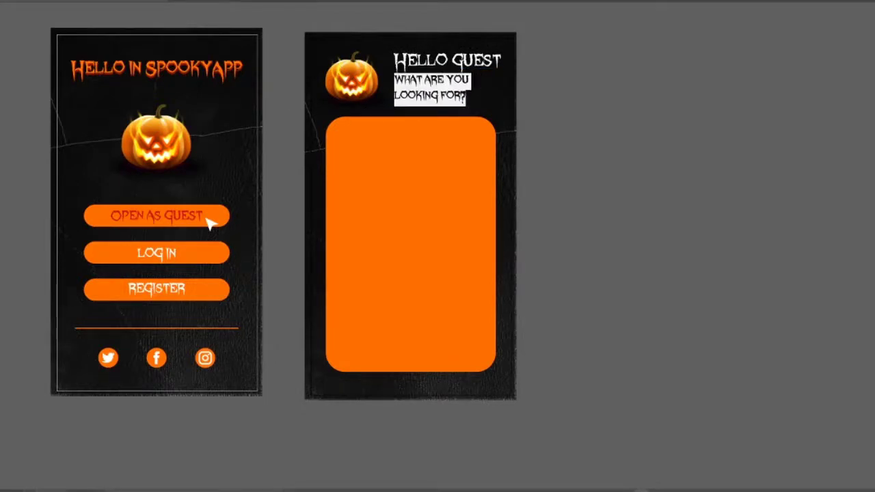
pyautogui.click(205, 219)
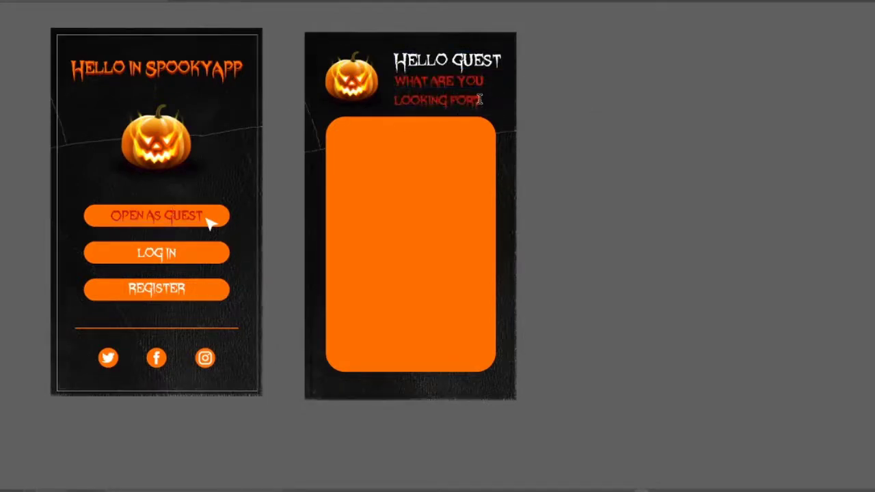
pyautogui.hotkey('ctrl', 'a')
pyautogui.hotkey('ctrl', 'shift', ',')
pyautogui.press('Escape')
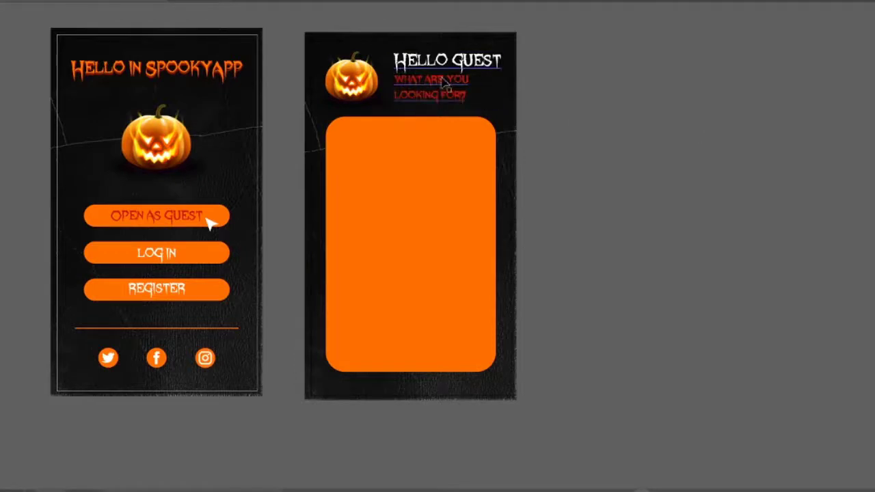
# Align the greeting text block with the right edge of the orange panel
pyautogui.keyDown('shift'); pyautogui.click(462, 198); pyautogui.keyUp('shift')
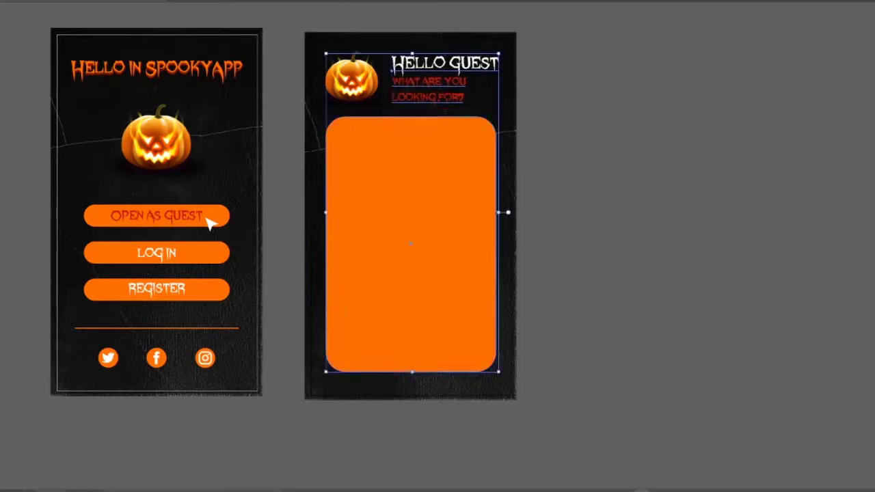
pyautogui.moveTo(493, 153); pyautogui.dragTo(478, 152)
pyautogui.keyDown('shift'); pyautogui.click(478, 153); pyautogui.keyUp('shift')
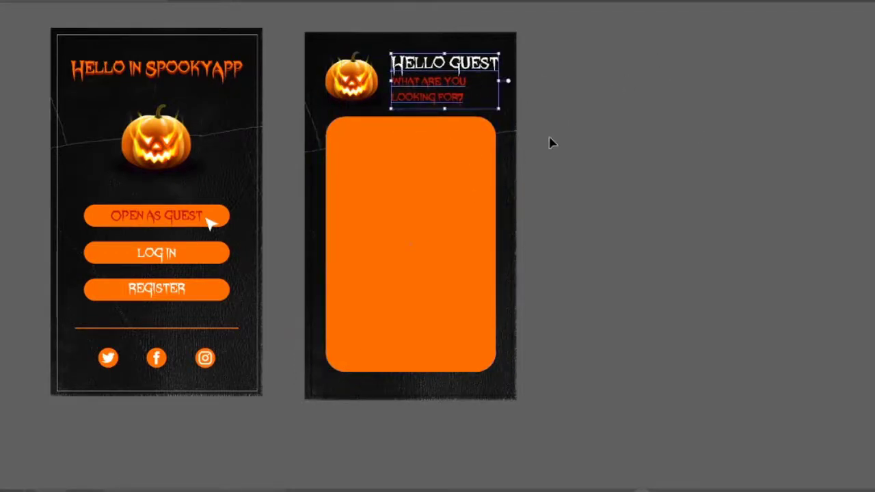
pyautogui.click(527, 159)
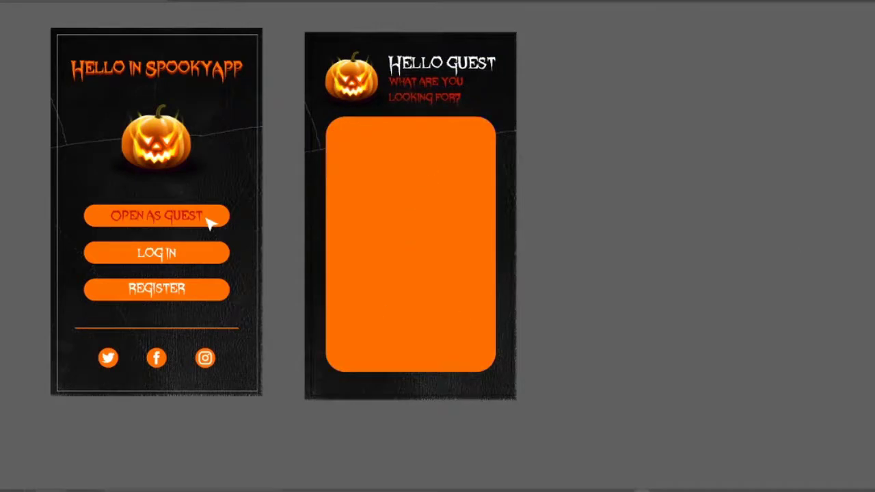
# Draw a white pill-shaped bar near the top of the orange panel and place two copies below it
pyautogui.moveTo(359, 140); pyautogui.dragTo(484, 168)
pyautogui.click(543, 111)
pyautogui.click(850, 111)
pyautogui.moveTo(348, 146); pyautogui.dragTo(400, 234)
pyautogui.moveTo(396, 234); pyautogui.dragTo(398, 309)
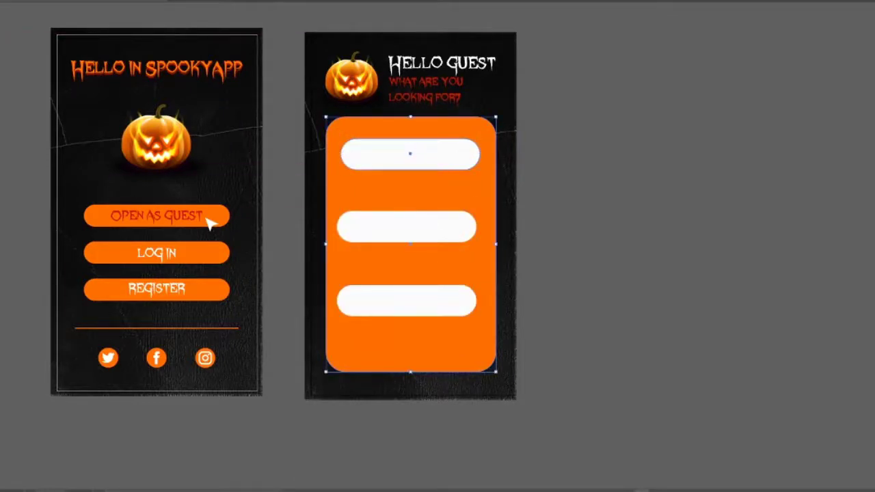
# Line up the two copied white bars horizontally with the first bar on the orange panel
pyautogui.click(406, 226)
pyautogui.moveTo(406, 227); pyautogui.dragTo(409, 226)
pyautogui.click(404, 298)
pyautogui.moveTo(404, 299); pyautogui.dragTo(408, 299)
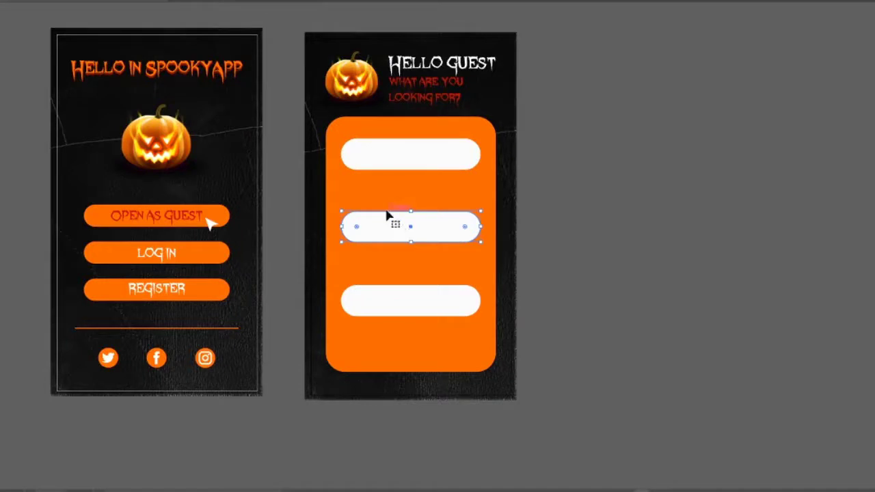
# Nudge the second and third white bars upward to close up the vertical gaps between them
pyautogui.press('Up')
pyautogui.press('Up')
pyautogui.press('Up')
pyautogui.press('Up')
pyautogui.press('Up')
pyautogui.press('Up')
pyautogui.press('Up')
pyautogui.press('Up')
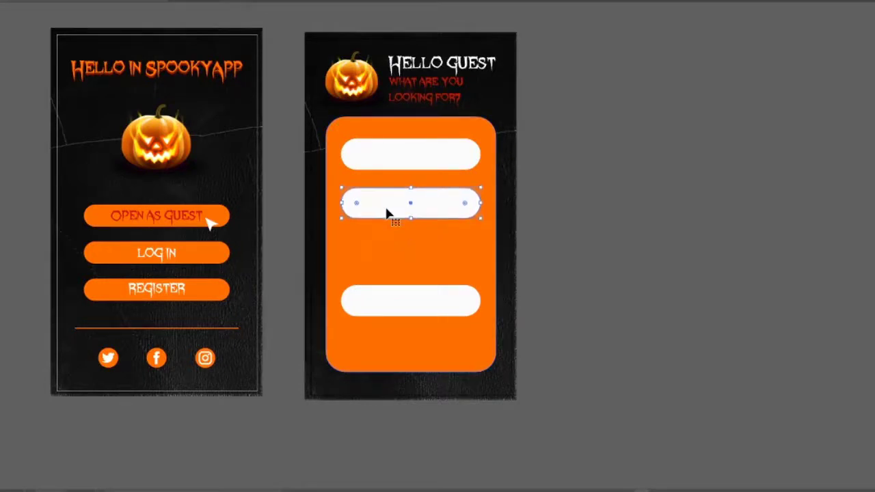
pyautogui.click(446, 307)
pyautogui.press('Up')
pyautogui.press('Up')
pyautogui.press('Up')
pyautogui.press('Up')
pyautogui.press('Up')
pyautogui.press('Up')
pyautogui.press('Up')
pyautogui.press('Up')
pyautogui.press('Up')
pyautogui.press('Up')
pyautogui.press('Up')
pyautogui.press('Up')
pyautogui.press('Up')
pyautogui.press('Up')
pyautogui.press('Up')
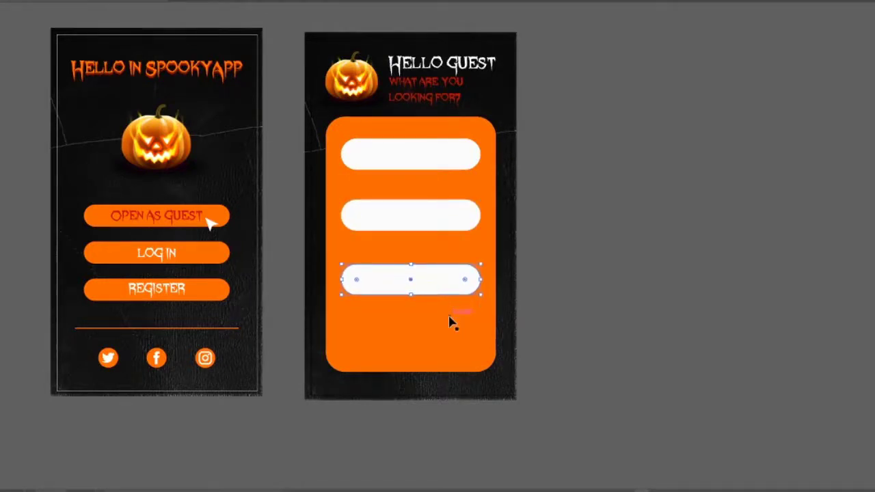
# Equalise the gaps between the three white bars with a temporary spacer shape and delete the spacer
pyautogui.moveTo(359, 170)
pyautogui.mouseDown()
pyautogui.moveTo(412, 201)
pyautogui.moveTo(399, 246)
pyautogui.moveTo(411, 244)
pyautogui.mouseUp()
pyautogui.hotkey('ctrl', '+')
pyautogui.hotkey('ctrl', '+')
pyautogui.click(441, 303)
pyautogui.press('Up')
pyautogui.press('Up')
pyautogui.press('Up')
pyautogui.click(465, 270)
pyautogui.press('Delete')
pyautogui.hotkey('ctrl', '-')
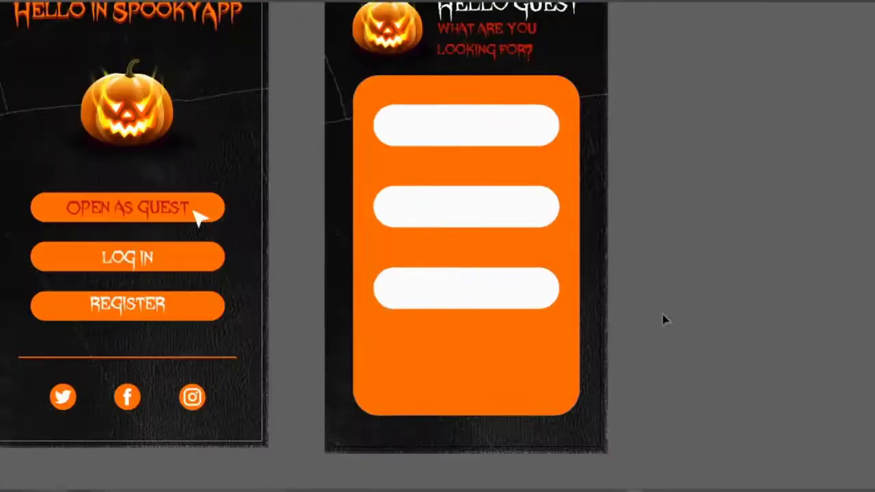
# Move all three white bars down together to leave room for a heading above the first one
pyautogui.moveTo(664, 318); pyautogui.dragTo(476, 133)
pyautogui.press('Down')
pyautogui.press('Down')
pyautogui.press('Down')
pyautogui.press('Down')
pyautogui.hotkey('ctrl', 'shift', 'a')
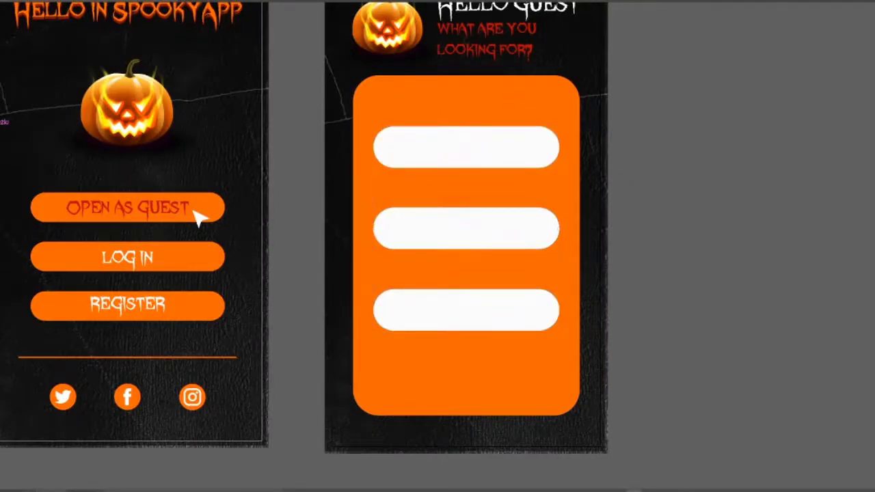
# Add the heading "Spooky Food" in black above the first white bar, centred over it
pyautogui.click(409, 103)
pyautogui.press('BackSpace')
pyautogui.write('SPOOKY FOOD')
pyautogui.press('Escape')
pyautogui.moveTo(511, 97); pyautogui.dragTo(568, 126)
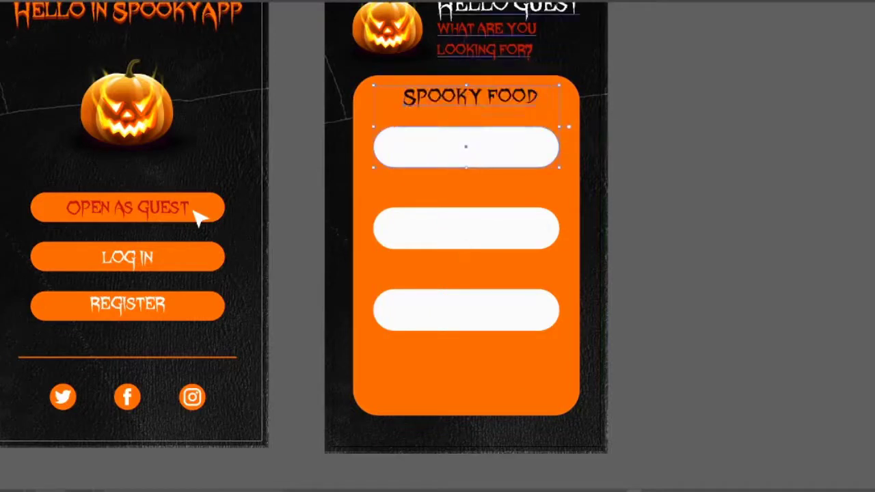
pyautogui.click(550, 107)
pyautogui.moveTo(525, 90); pyautogui.dragTo(521, 96)
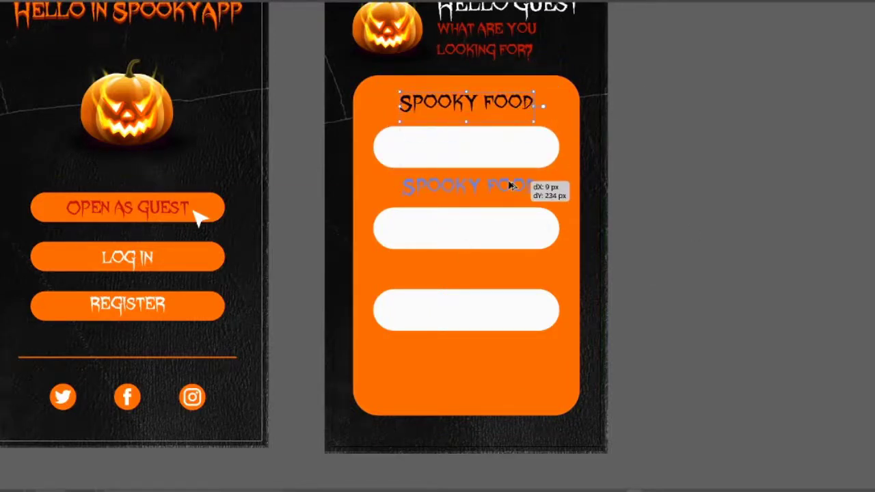
# Copy the heading above the second and third bars and change the second to "Spooky Costumes", centred over its bar
pyautogui.moveTo(511, 186); pyautogui.dragTo(533, 271)
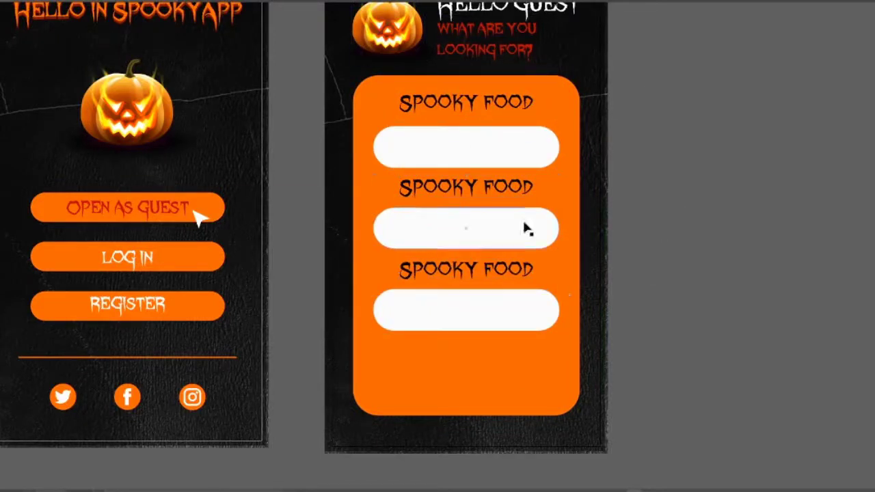
pyautogui.doubleClick(513, 187)
pyautogui.write('COS')
pyautogui.keyDown('shift'); pyautogui.click(479, 229); pyautogui.keyUp('shift')
pyautogui.hotkey('ctrl', 'shift', 'c')
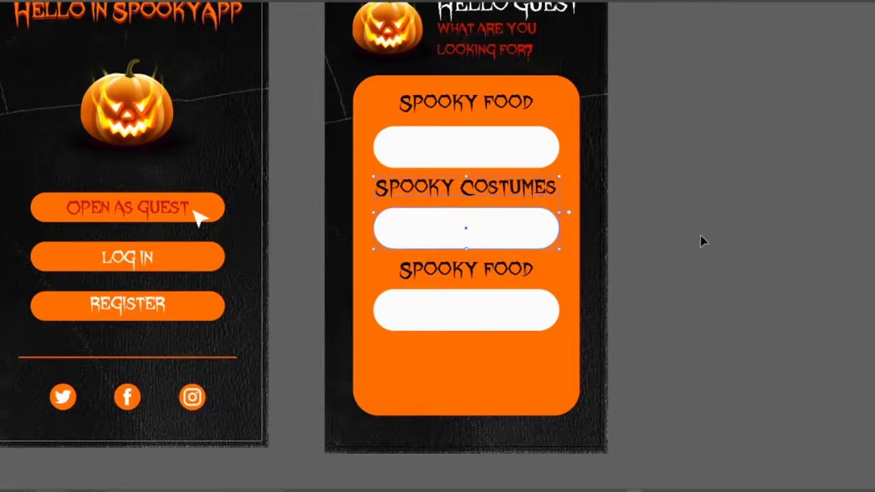
# Change the third heading to "Spooky decorations" and centre it over its white bar
pyautogui.write('DECORATI')
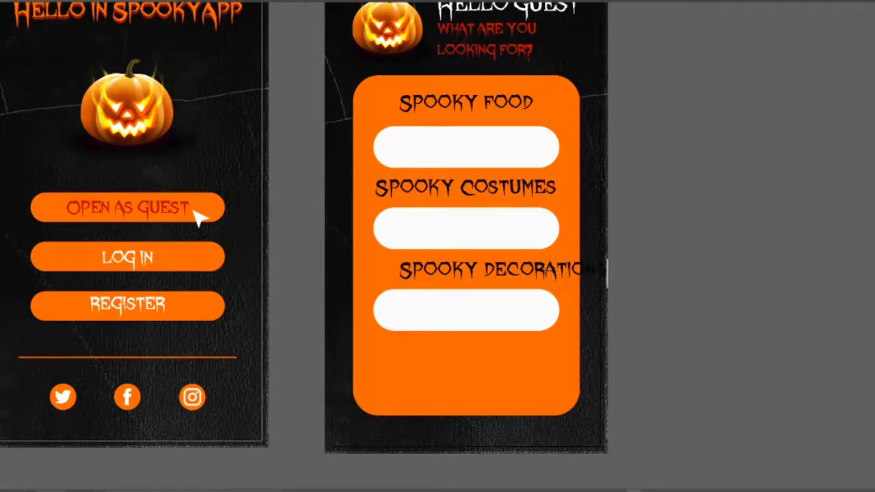
pyautogui.keyDown('shift'); pyautogui.click(466, 309); pyautogui.keyUp('shift')
pyautogui.hotkey('ctrl', 'shift', 'c')
pyautogui.click(673, 272)
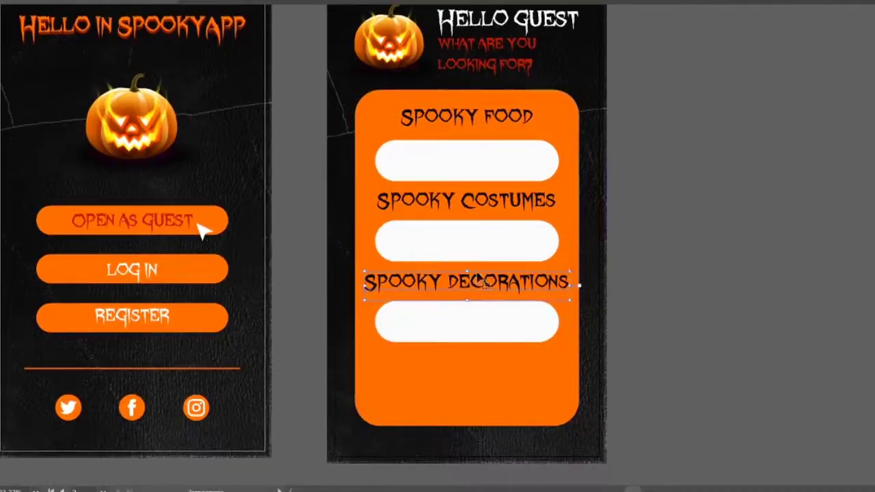
# Copy a heading below the last bar as two-line text "suggest us an additional category", centred on the orange panel
pyautogui.moveTo(459, 270); pyautogui.dragTo(460, 347)
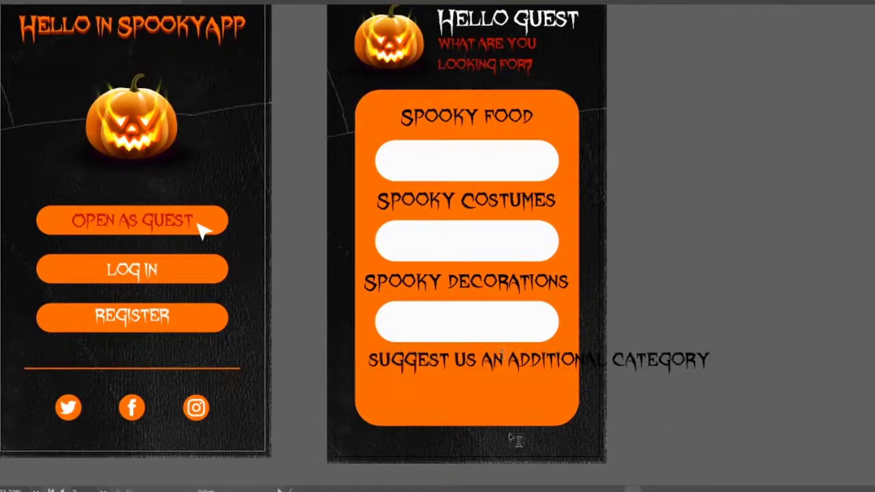
pyautogui.press('Return')
pyautogui.hotkey('ctrl', 'shift', 'c')
pyautogui.keyDown('shift'); pyautogui.click(494, 383); pyautogui.keyUp('shift')
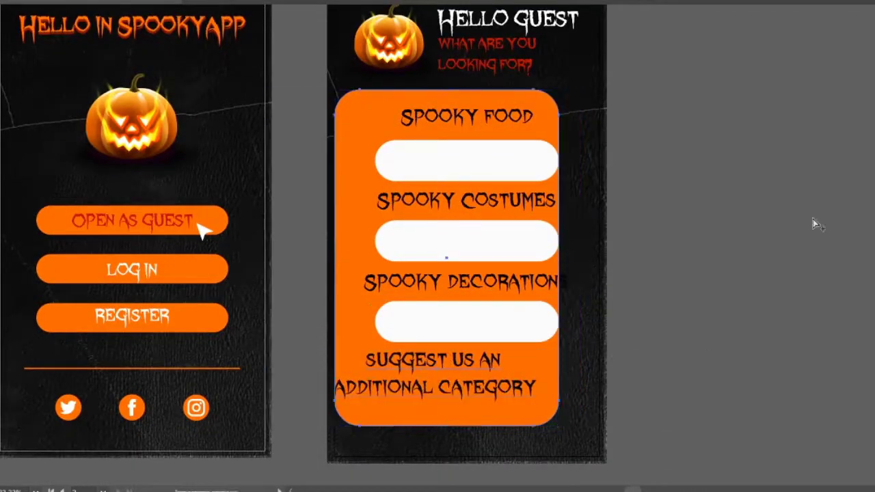
pyautogui.click(706, 453)
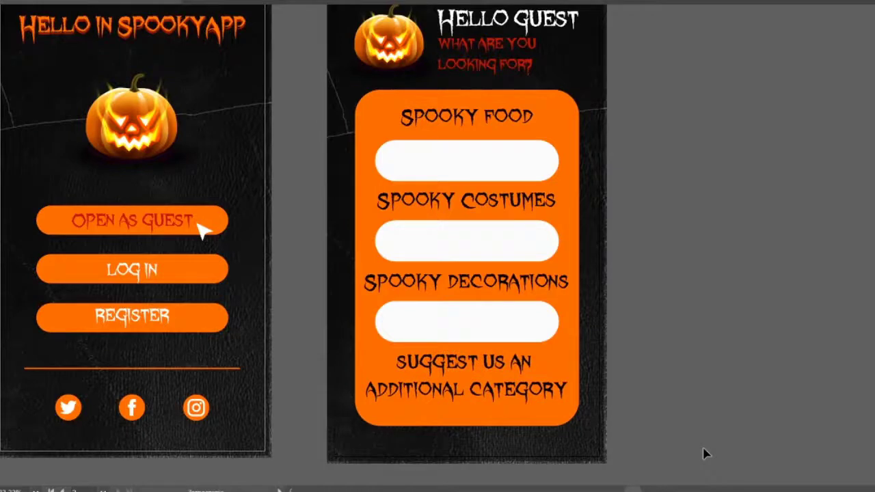
# Shrink the suggestion text, place it near the panel's bottom edge and recolour it light cream
pyautogui.moveTo(559, 405)
pyautogui.mouseDown()
pyautogui.moveTo(606, 410)
pyautogui.moveTo(562, 406)
pyautogui.mouseUp()
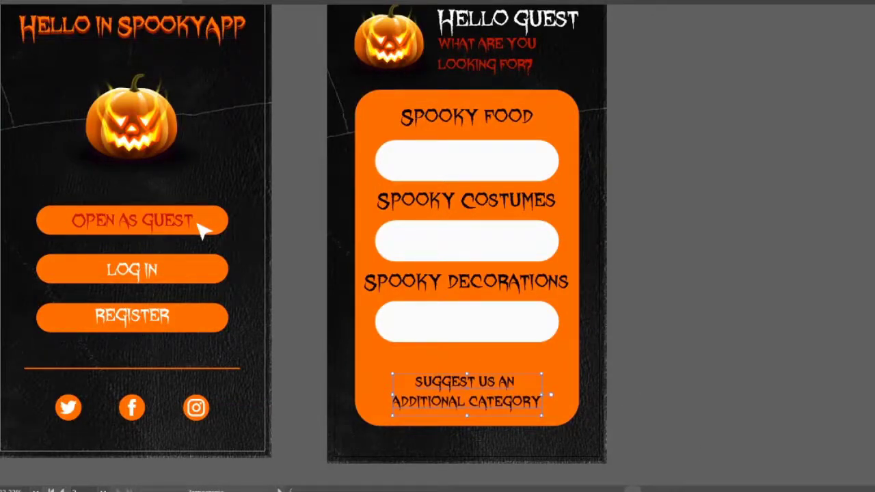
pyautogui.moveTo(720, 267); pyautogui.dragTo(719, 104)
pyautogui.click(665, 160)
pyautogui.click(835, 111)
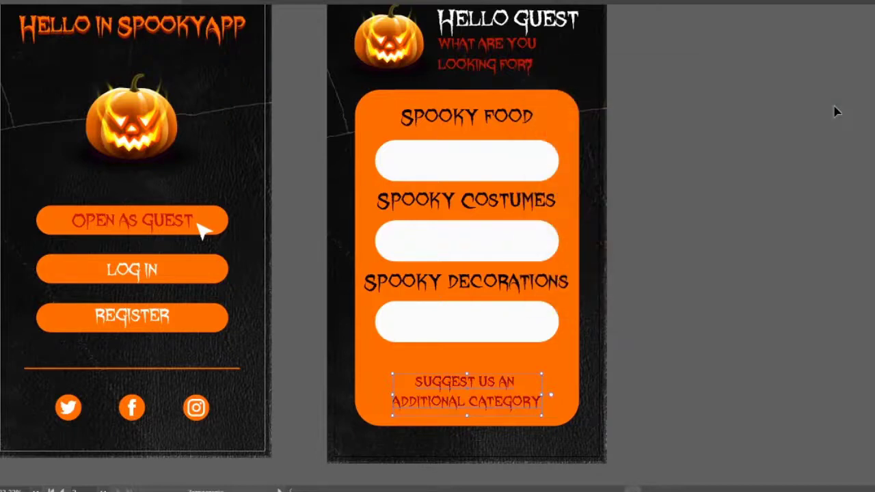
pyautogui.click(846, 114)
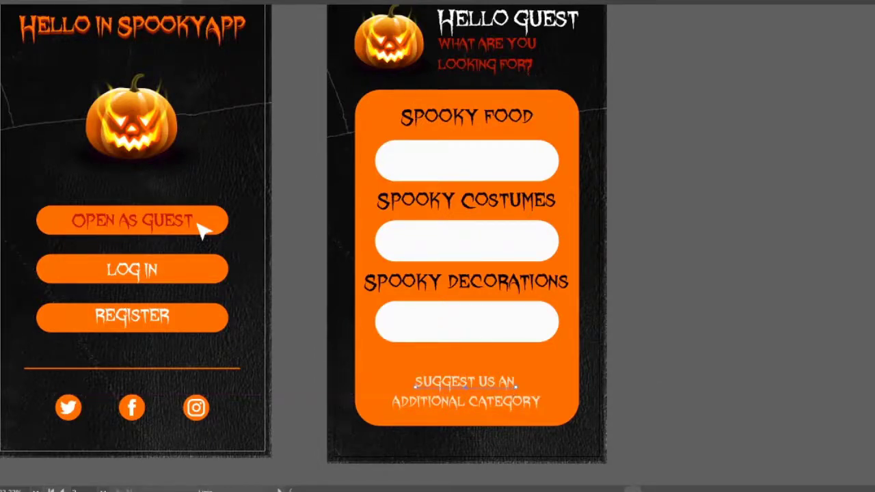
# Underline both lines of the suggestion text with thin red lines
pyautogui.press('F6')
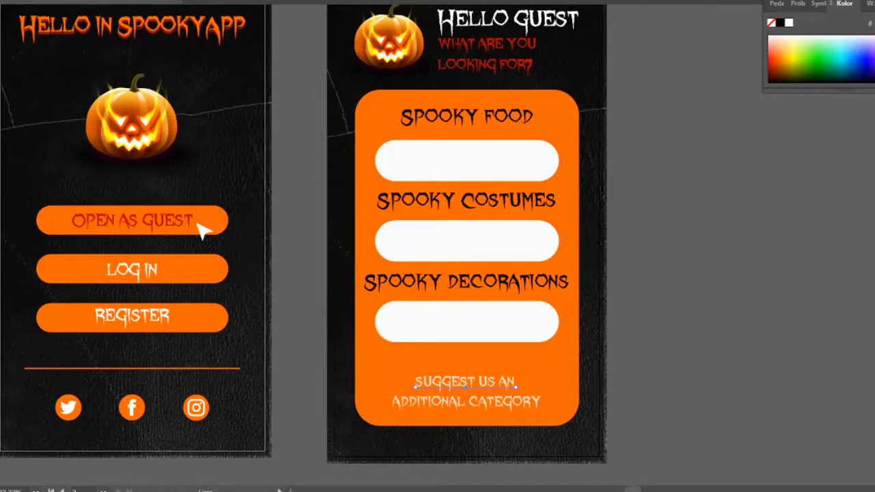
pyautogui.scroll(3, 486, 342)
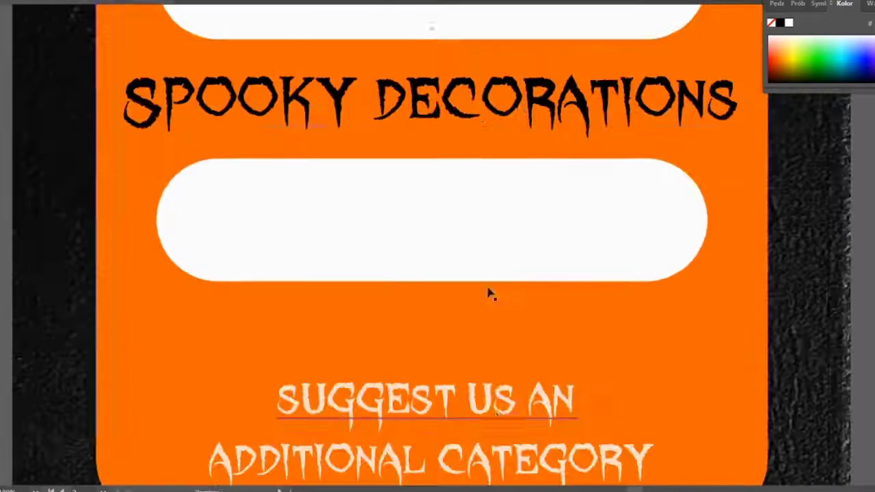
pyautogui.scroll(-2, 488, 291)
pyautogui.moveTo(405, 289); pyautogui.dragTo(632, 362)
pyautogui.scroll(-3, 453, 241)
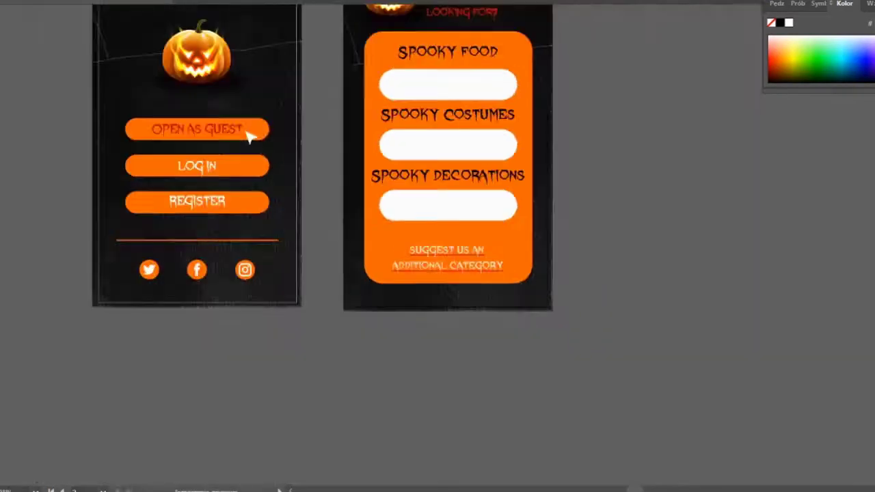
# Scale the orange panel and its contents down slightly, and extend the panel's left side beyond the screen's edge
pyautogui.scroll(3, 581, 307)
pyautogui.scroll(-2, 504, 201)
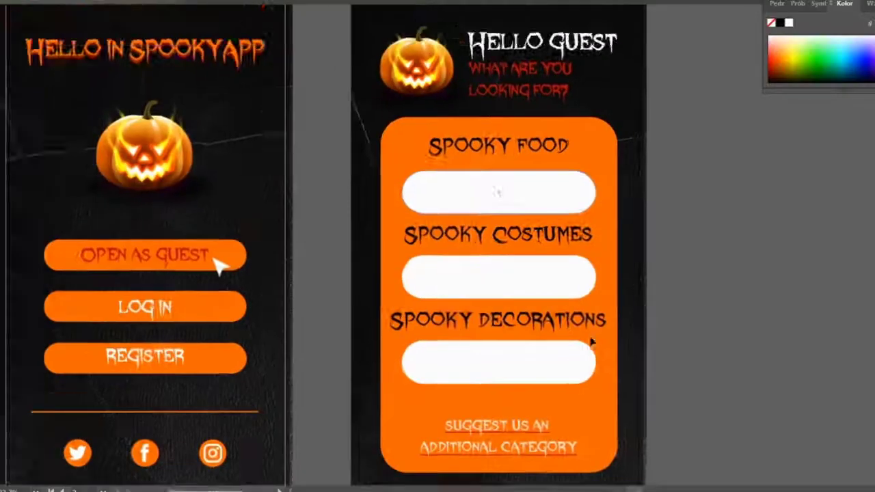
pyautogui.scroll(-2, 590, 342)
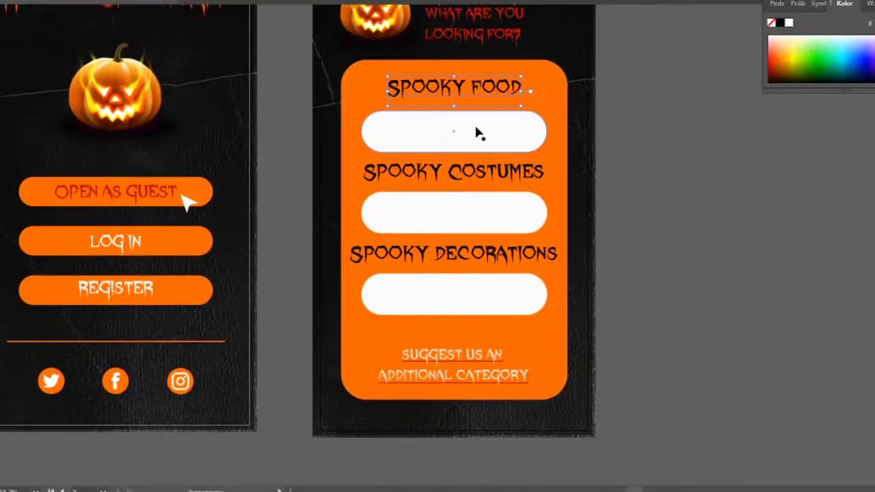
pyautogui.click(534, 313)
pyautogui.moveTo(345, 402); pyautogui.dragTo(358, 386)
pyautogui.scroll(1, 479, 273)
pyautogui.moveTo(357, 247); pyautogui.dragTo(298, 260)
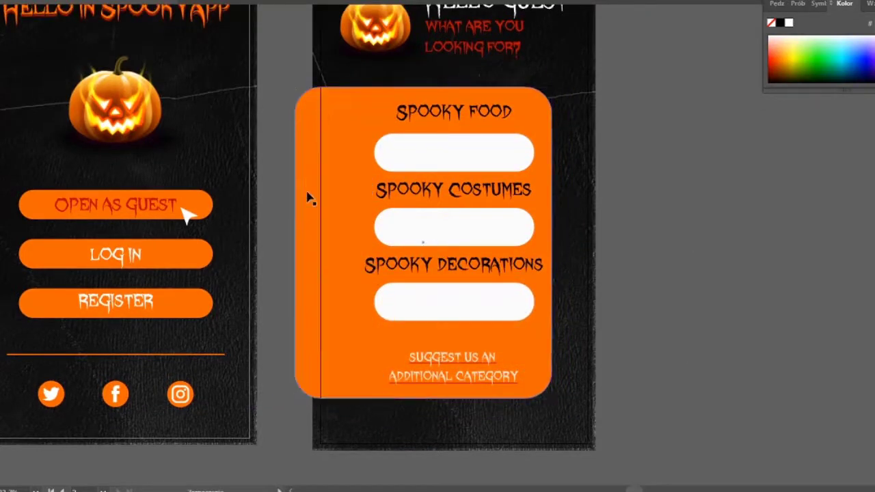
# Stretch the left ends of all three white bars to near the orange panel's left edge
pyautogui.moveTo(378, 153); pyautogui.dragTo(298, 153)
pyautogui.click(411, 227)
pyautogui.moveTo(375, 227); pyautogui.dragTo(299, 227)
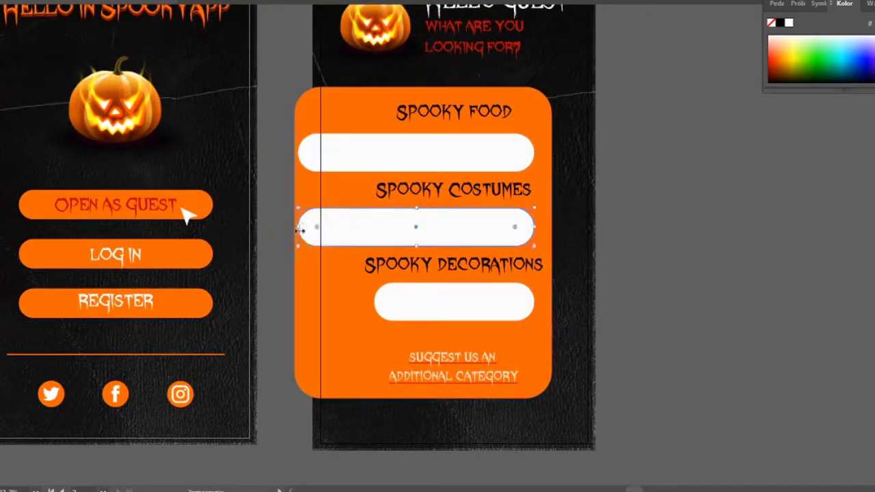
pyautogui.click(423, 302)
pyautogui.moveTo(374, 302); pyautogui.dragTo(301, 302)
# Align the three category headings with the right ends of their white bars
pyautogui.keyDown('shift'); pyautogui.click(482, 272); pyautogui.keyUp('shift')
pyautogui.moveTo(416, 302)
pyautogui.mouseDown()
pyautogui.moveTo(472, 302)
pyautogui.moveTo(417, 302)
pyautogui.mouseUp()
pyautogui.click(394, 4)
pyautogui.click(394, 4)
pyautogui.click(487, 192)
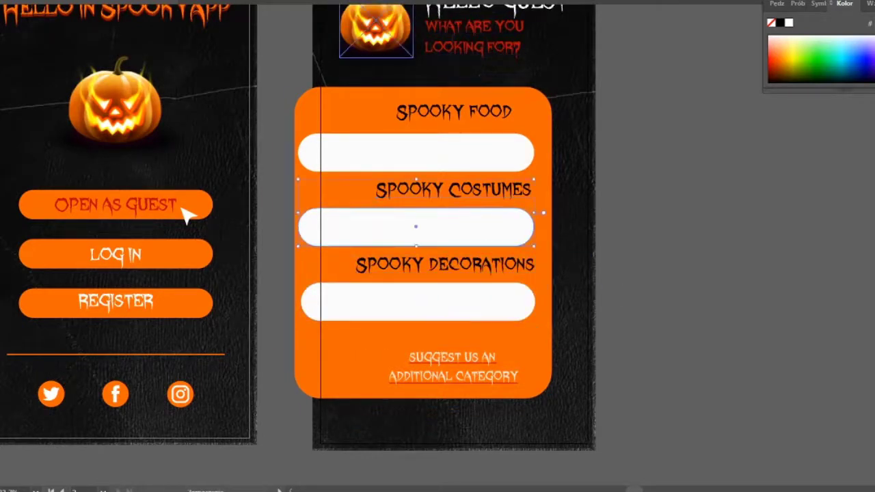
pyautogui.click(499, 158)
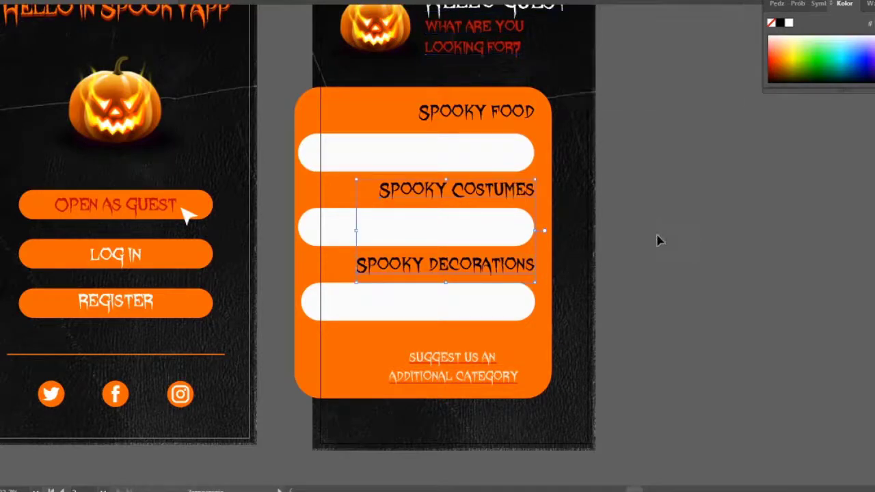
# Shift the suggestion text and its underlines to the left and make them semi-transparent
pyautogui.click(544, 310)
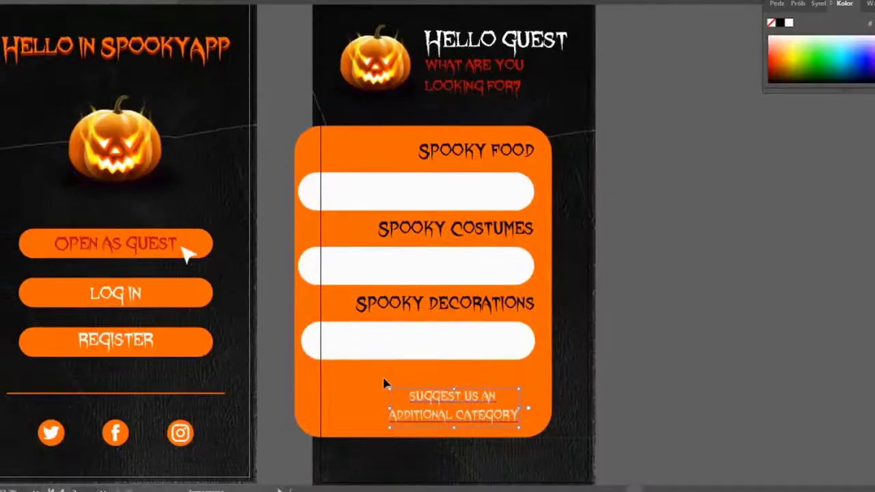
pyautogui.press('Left')
pyautogui.press('Left')
pyautogui.press('Left')
pyautogui.press('Left')
pyautogui.press('Left')
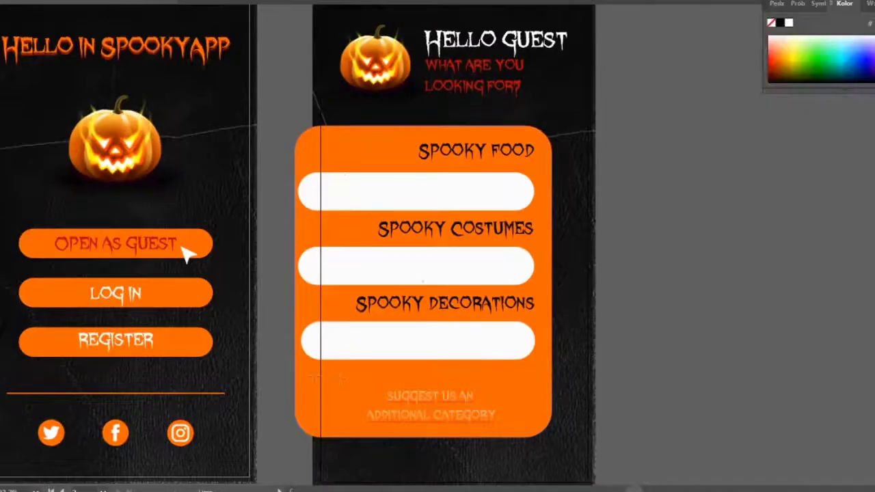
# Draw a thin white divider line above the suggestion text, shorten it to about the text's width and centre them on each other
pyautogui.moveTo(400, 396); pyautogui.dragTo(528, 393)
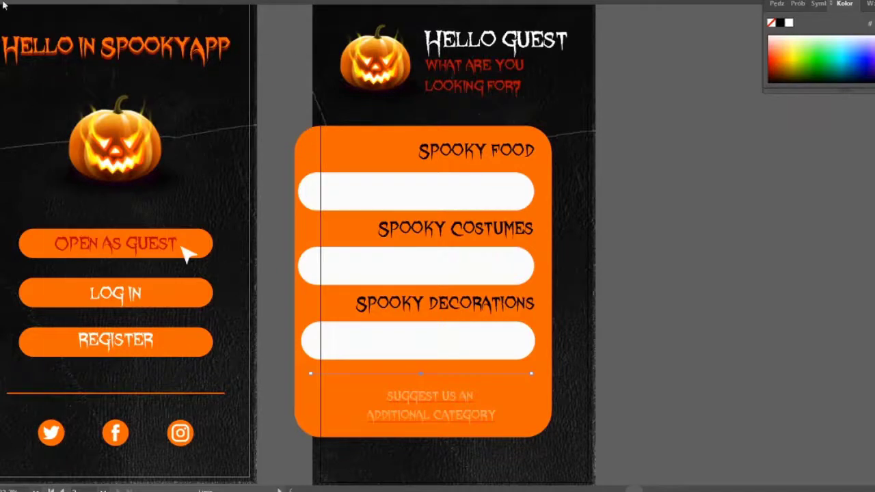
pyautogui.moveTo(506, 377)
pyautogui.mouseDown()
pyautogui.moveTo(470, 373)
pyautogui.moveTo(496, 373)
pyautogui.mouseUp()
pyautogui.moveTo(324, 375); pyautogui.dragTo(361, 376)
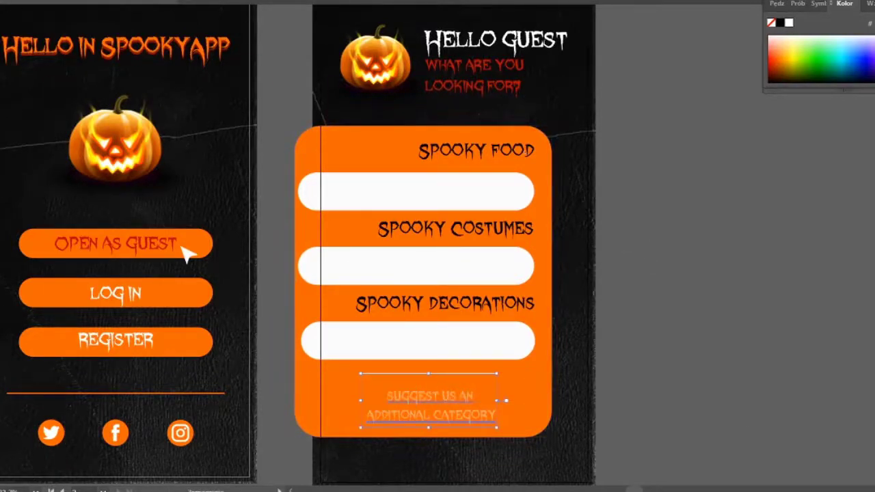
pyautogui.click(196, 4)
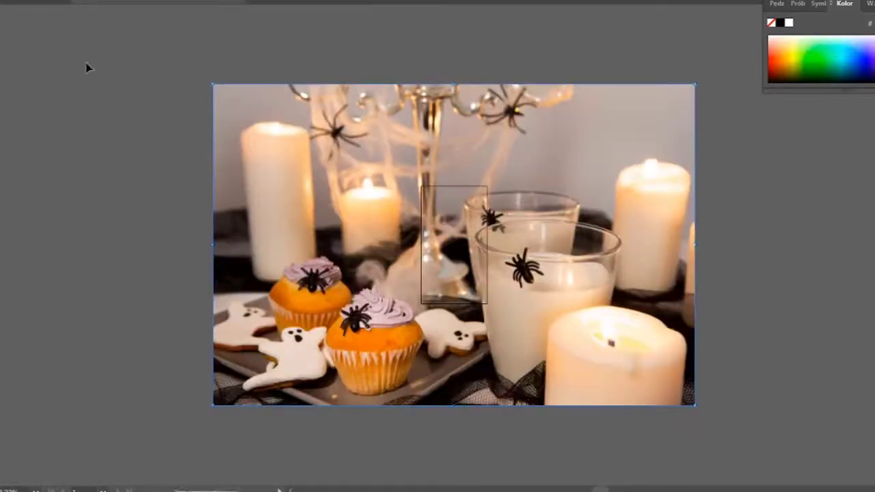
# Copy the Halloween food photo from its document into the mockup and scale it down beside the guest screen
pyautogui.hotkey('ctrl', 'Tab')
pyautogui.hotkey('ctrl', 'c')
pyautogui.hotkey('ctrl', 'Tab')
pyautogui.hotkey('ctrl', 'v')
pyautogui.hotkey('ctrl', '-')
pyautogui.moveTo(478, 244); pyautogui.dragTo(411, 200)
pyautogui.hotkey('ctrl', '+')
pyautogui.hotkey('ctrl', '+')
pyautogui.hotkey('ctrl', '+')
# Clip the food photo to a copy of the white bar with a clipping mask and place it over the Spooky Food bar
pyautogui.moveTo(325, 198); pyautogui.dragTo(235, 180)
pyautogui.keyDown('shift'); pyautogui.click(508, 232); pyautogui.keyUp('shift')
pyautogui.rightClick(508, 236)
pyautogui.click(512, 267)
pyautogui.hotkey('ctrl', '+')
pyautogui.hotkey('ctrl', 'z')
pyautogui.hotkey('ctrl', 'z')
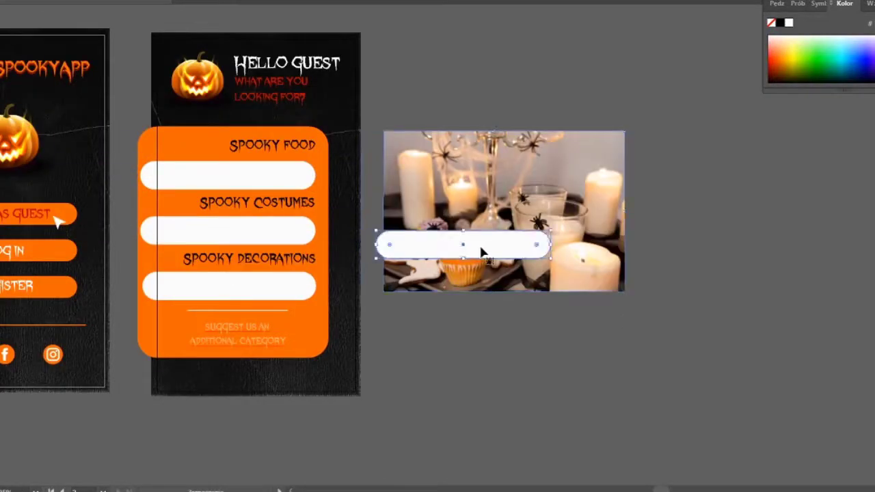
pyautogui.rightClick(532, 176)
pyautogui.click(537, 214)
pyautogui.moveTo(514, 250); pyautogui.dragTo(272, 180)
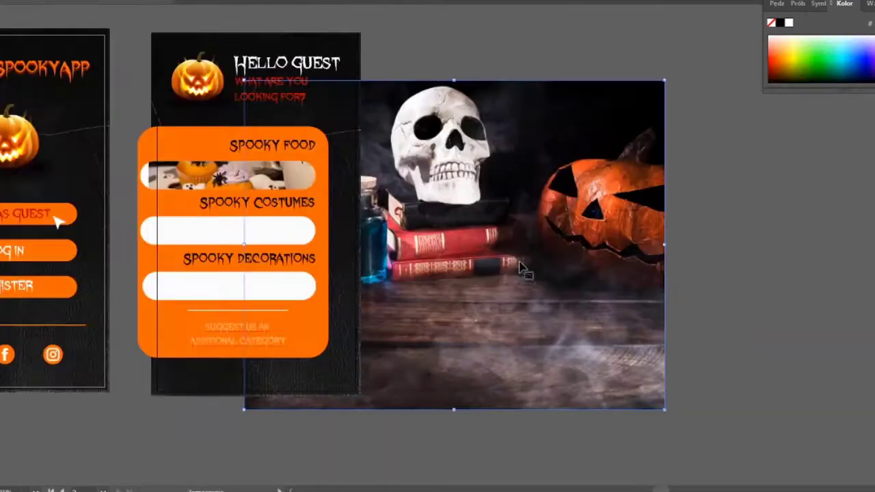
# Shrink the skull and pumpkin photo and clip it to a copy of the white bar, placed over the Spooky Costumes bar
pyautogui.moveTo(520, 268); pyautogui.dragTo(662, 279)
pyautogui.moveTo(805, 420); pyautogui.dragTo(615, 271)
pyautogui.moveTo(228, 230); pyautogui.dragTo(531, 163)
pyautogui.rightClick(570, 214)
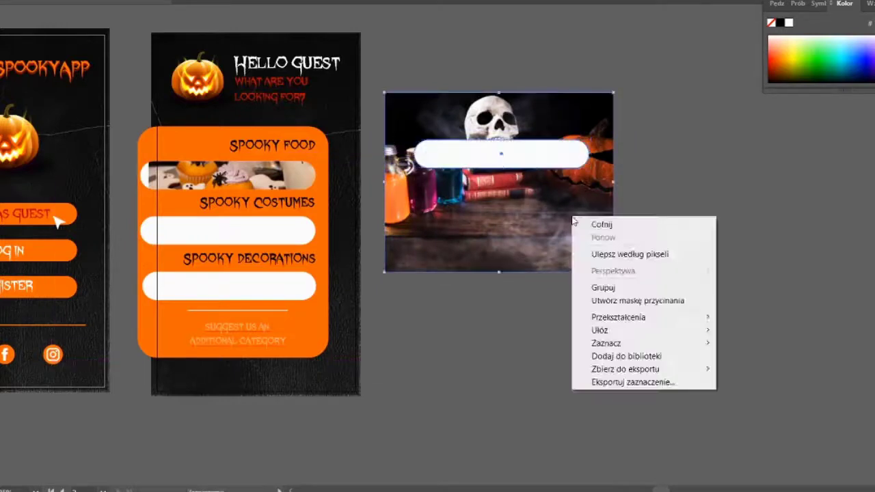
pyautogui.click(601, 299)
pyautogui.moveTo(375, 215); pyautogui.dragTo(294, 243)
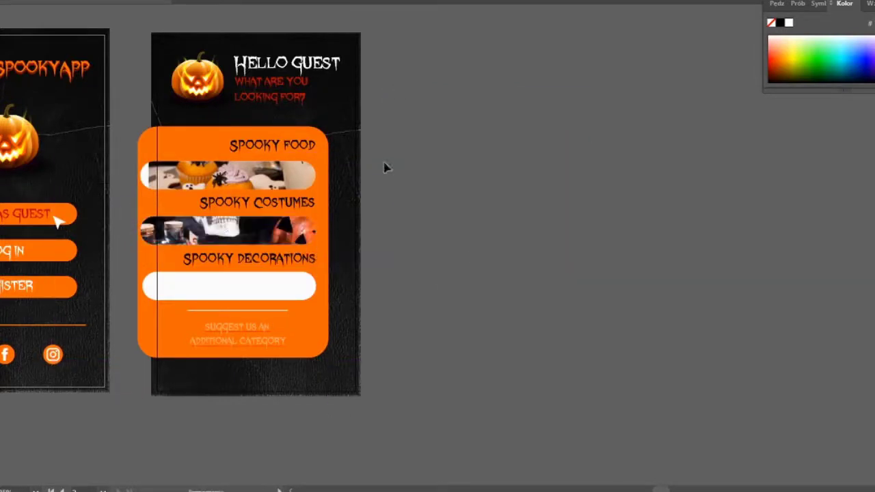
# Bring the photo of the girl in a witch costume into the mockup and scale it down beside the guest screen
pyautogui.hotkey('ctrl', 'Tab')
pyautogui.hotkey('ctrl', 'Tab')
pyautogui.hotkey('ctrl', 'Tab')
pyautogui.hotkey('ctrl', 'Tab')
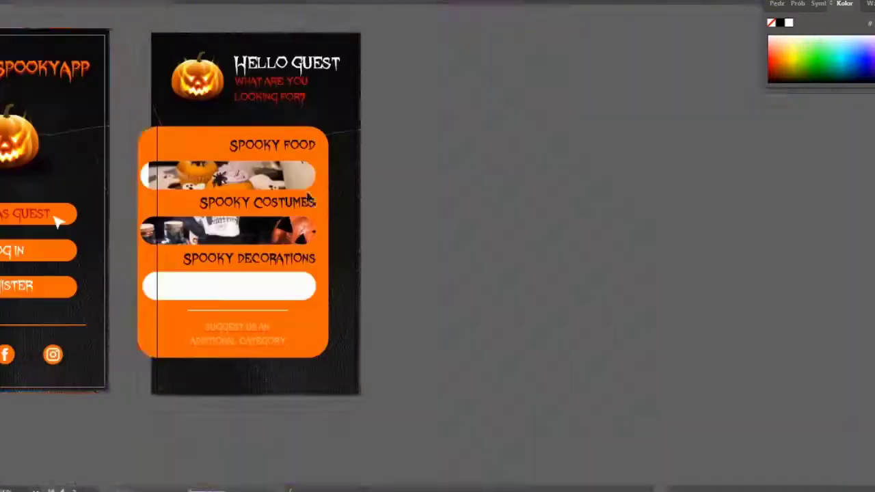
pyautogui.hotkey('ctrl', 'v')
pyautogui.moveTo(675, 369); pyautogui.dragTo(328, 140)
pyautogui.hotkey('ctrl', '+')
pyautogui.moveTo(498, 244); pyautogui.dragTo(566, 272)
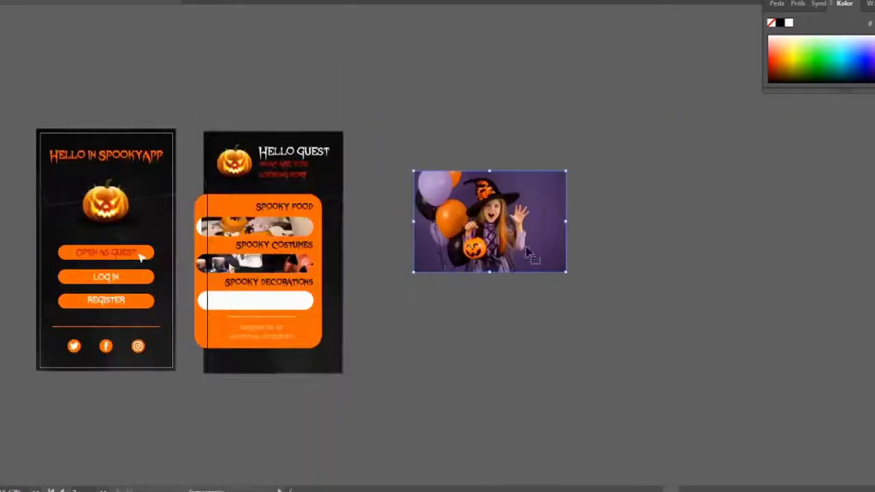
# Clip the witch costume photo to a copy of the white bar and place it over the Spooky Decorations bar
pyautogui.moveTo(414, 183)
pyautogui.mouseDown()
pyautogui.moveTo(539, 225)
pyautogui.moveTo(526, 195)
pyautogui.moveTo(531, 203)
pyautogui.mouseUp()
pyautogui.rightClick(525, 225)
pyautogui.click(520, 277)
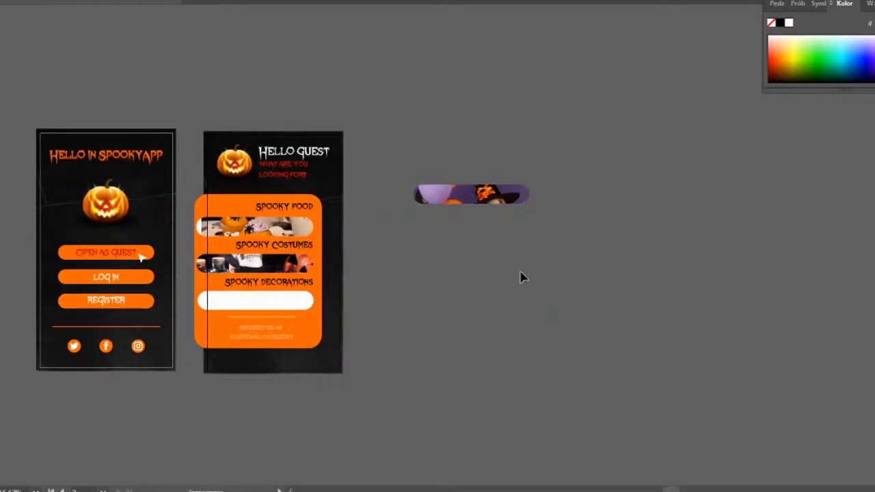
pyautogui.moveTo(475, 197); pyautogui.dragTo(266, 310)
pyautogui.hotkey('ctrl', '+')
pyautogui.moveTo(562, 251); pyautogui.dragTo(567, 251)
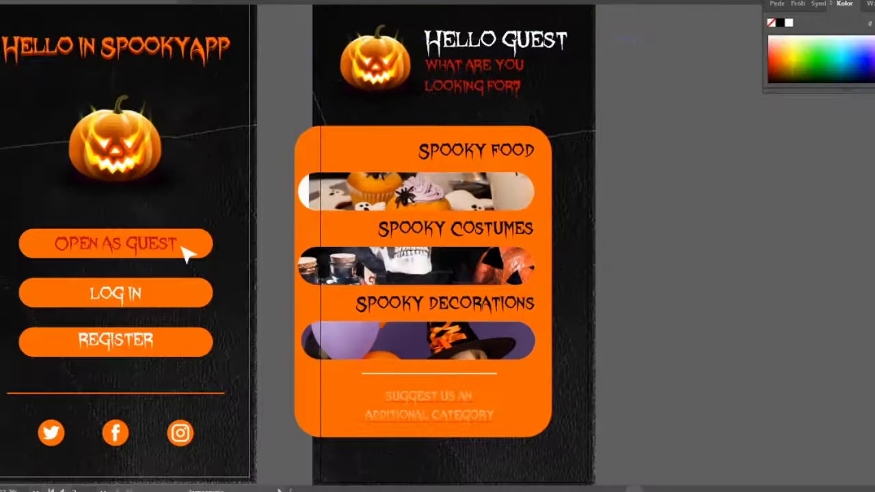
# Darken the Spooky Costumes and Spooky Decorations photos with semi-transparent black rounded bars laid over them
pyautogui.moveTo(543, 254); pyautogui.dragTo(476, 258)
pyautogui.click(671, 300)
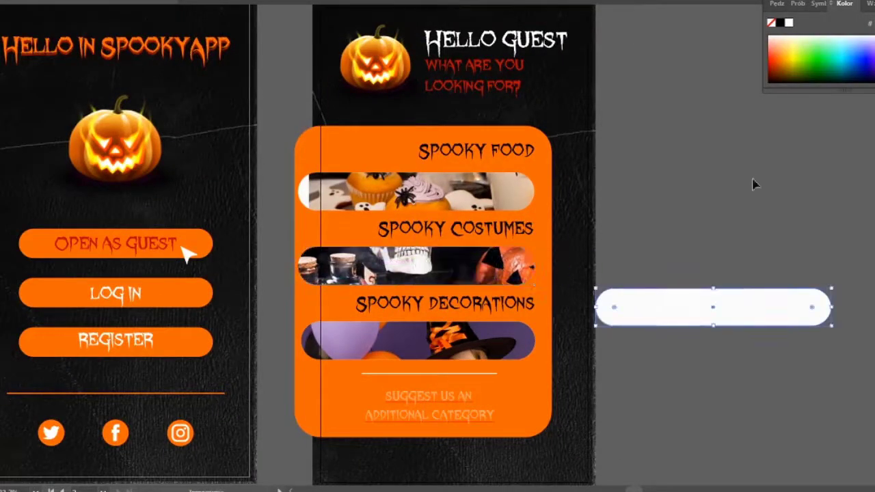
pyautogui.moveTo(745, 309); pyautogui.dragTo(476, 347)
pyautogui.hotkey('ctrl', '7')
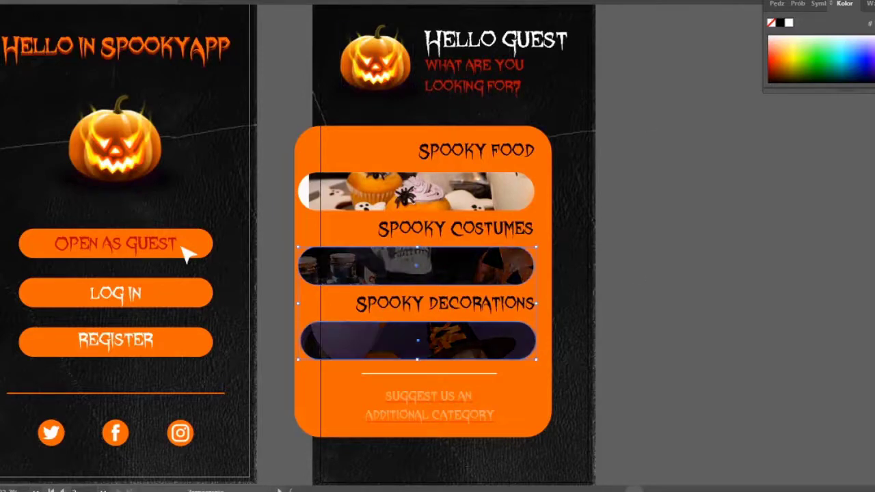
pyautogui.hotkey('ctrl', 'shift', 'a')
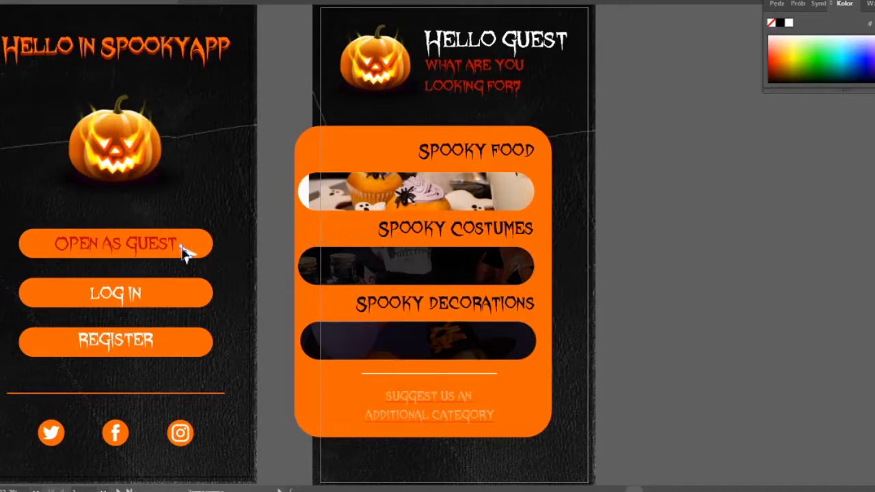
# Copy the white cursor arrow from the Open as Guest button to the right end of the Spooky Food bar
pyautogui.scroll(1, 186, 260)
pyautogui.scroll(2, 453, 246)
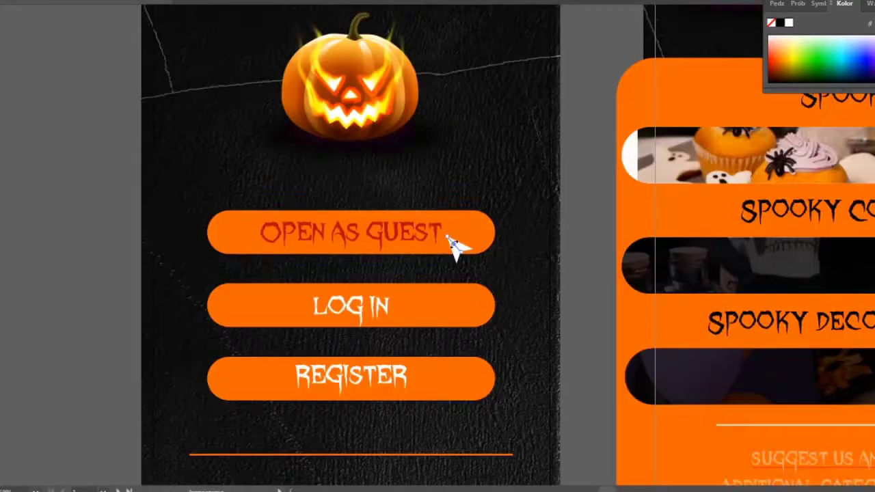
pyautogui.scroll(-2, 453, 246)
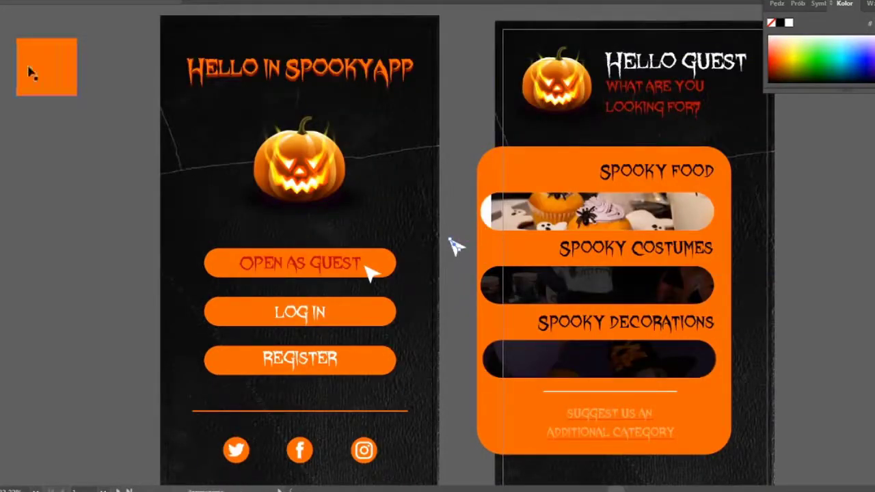
pyautogui.scroll(2, 450, 241)
pyautogui.moveTo(776, 193); pyautogui.dragTo(835, 227)
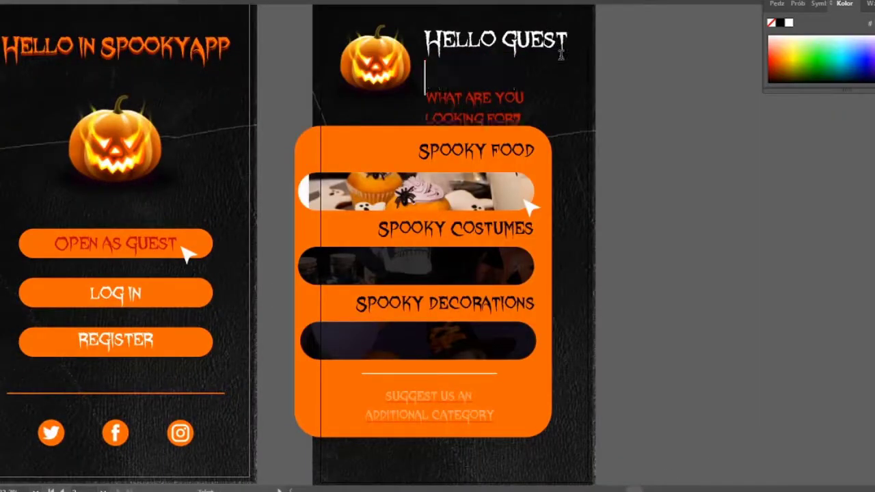
# Increase the line spacing of the Hello Guest greeting and move the text block slightly down
pyautogui.moveTo(532, 72); pyautogui.dragTo(425, 33)
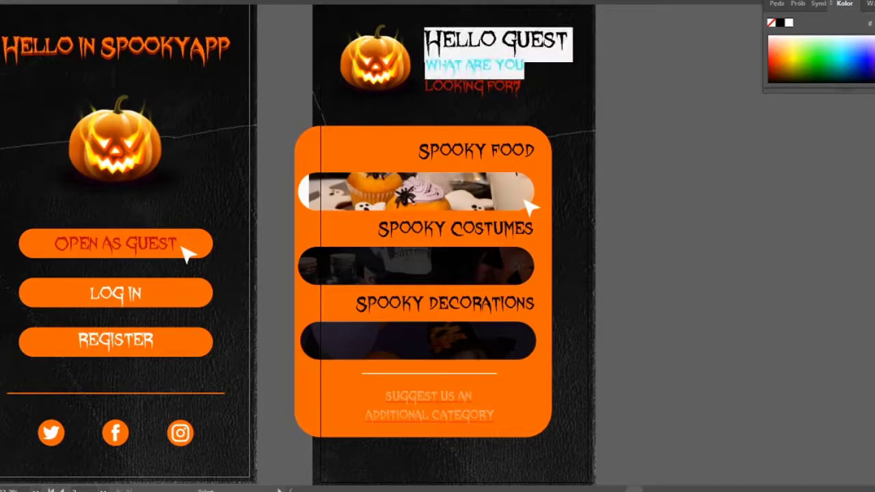
pyautogui.hotkey('ctrl', 't')
pyautogui.hotkey('alt', 'Down')
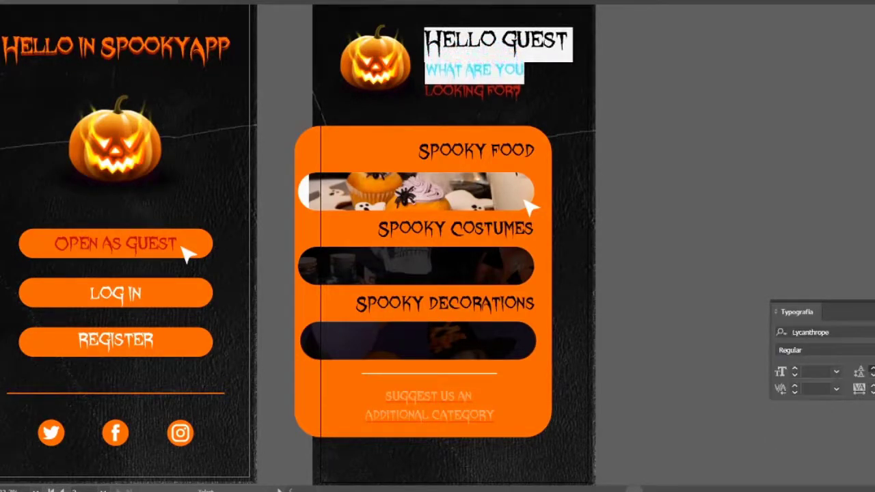
pyautogui.hotkey('alt', 'Down')
pyautogui.press('Escape')
pyautogui.click(444, 68)
pyautogui.moveTo(444, 68); pyautogui.dragTo(444, 75)
pyautogui.click(693, 98)
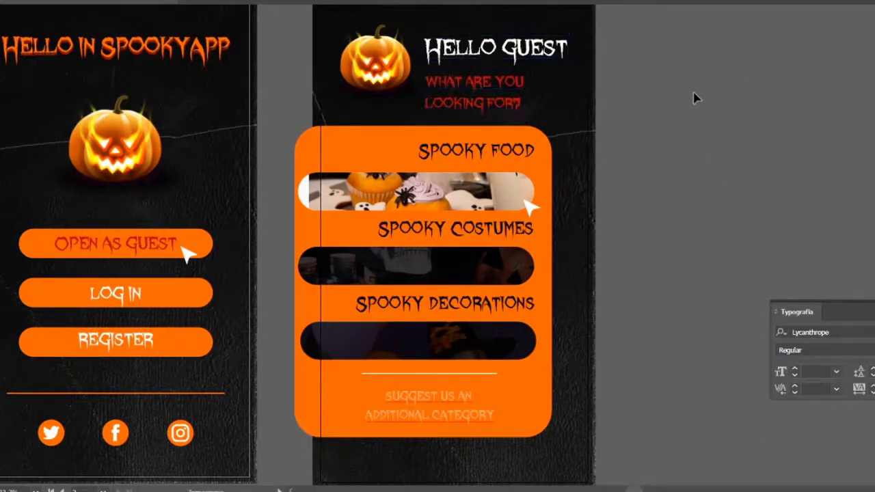
# Copy the three social media icons from the first screen to the area below the guest screen's orange panel
pyautogui.hotkey('ctrl', '-')
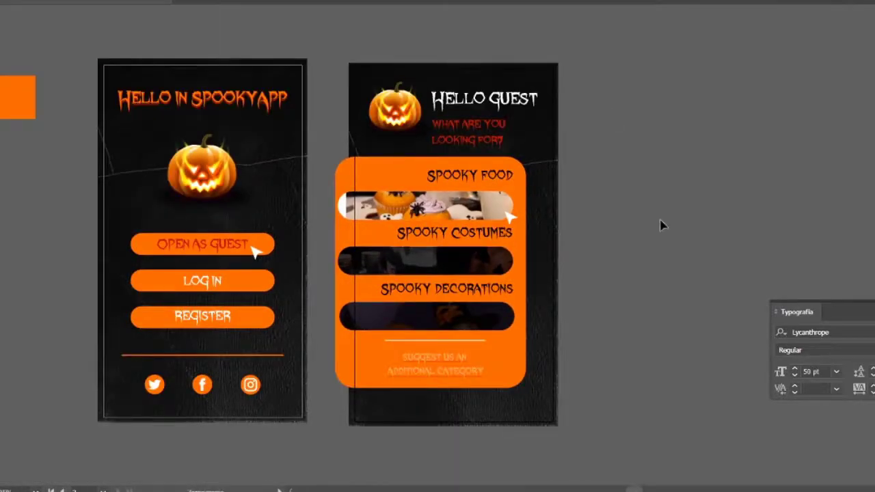
pyautogui.click(249, 385)
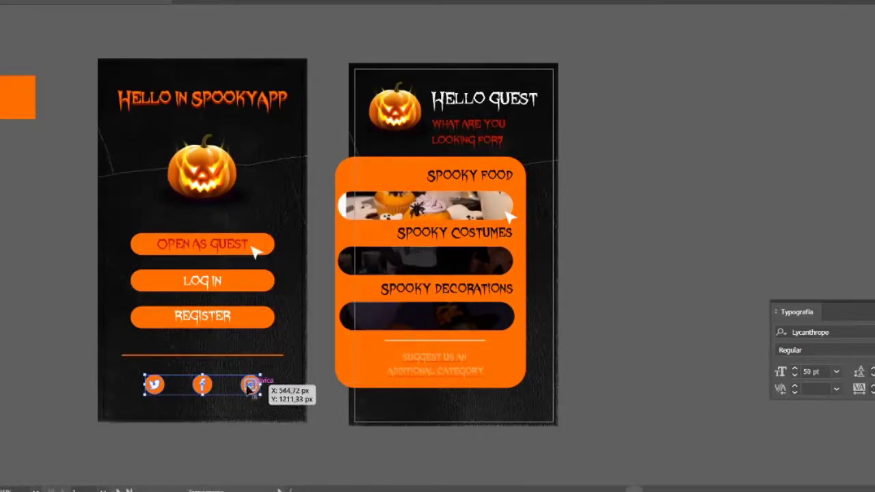
pyautogui.moveTo(250, 385); pyautogui.dragTo(540, 410)
pyautogui.moveTo(434, 410); pyautogui.dragTo(441, 411)
pyautogui.hotkey('ctrl', '+')
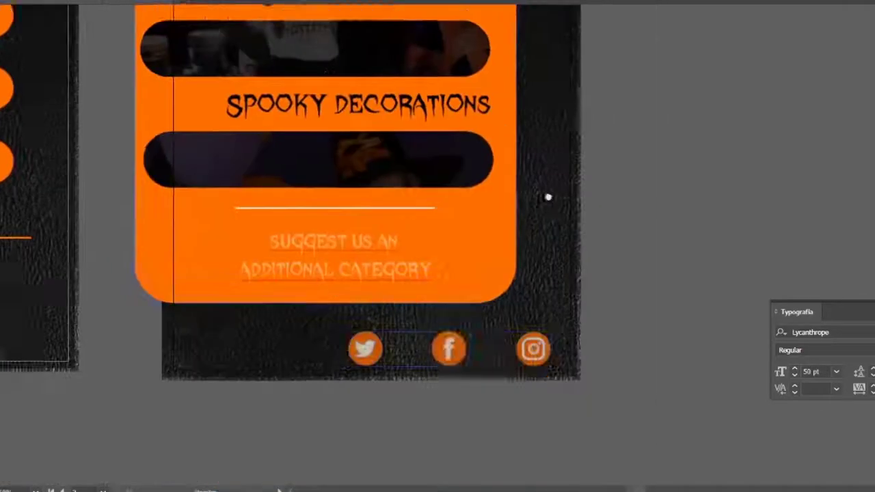
# Move the copied Facebook and Twitter icons closer to the Instagram icon
pyautogui.click(492, 410)
pyautogui.moveTo(492, 410); pyautogui.dragTo(501, 410)
pyautogui.moveTo(432, 329); pyautogui.dragTo(449, 330)
pyautogui.click(353, 335)
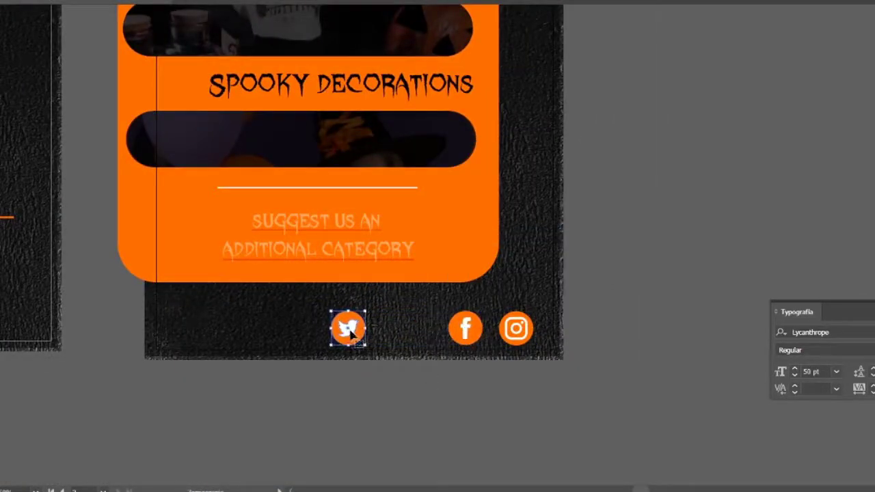
pyautogui.hotkey('shift', 'Right')
pyautogui.hotkey('shift', 'Right')
pyautogui.hotkey('shift', 'Right')
pyautogui.hotkey('shift', 'Right')
pyautogui.hotkey('shift', 'Right')
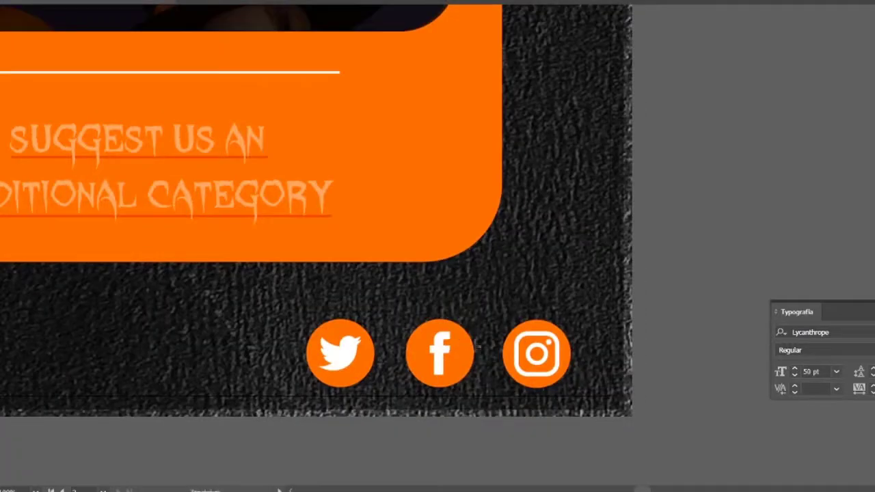
# Even out the gaps between the three copied social media icons
pyautogui.hotkey('ctrl', '=')
pyautogui.hotkey('ctrl', '=')
pyautogui.moveTo(495, 246); pyautogui.dragTo(502, 246)
pyautogui.moveTo(437, 249); pyautogui.dragTo(146, 244)
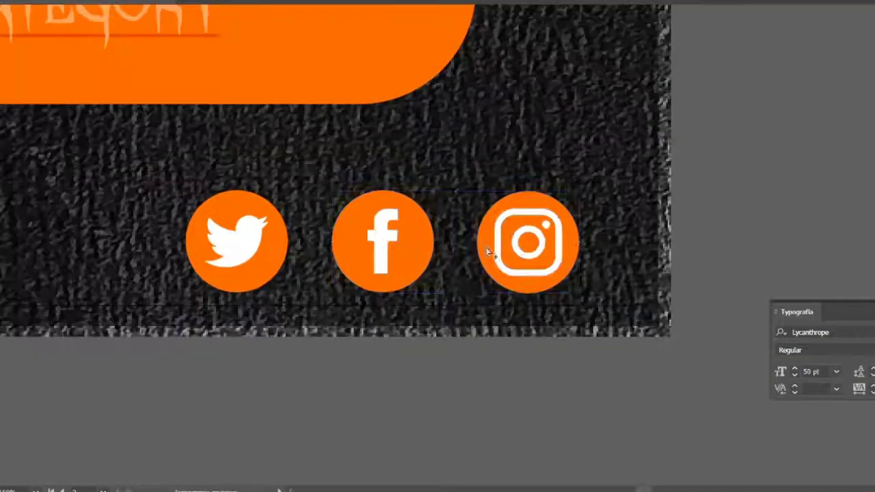
# Set the three copied icons' opacity to 70% and shift them towards the guest screen's lower right corner
pyautogui.click(488, 252)
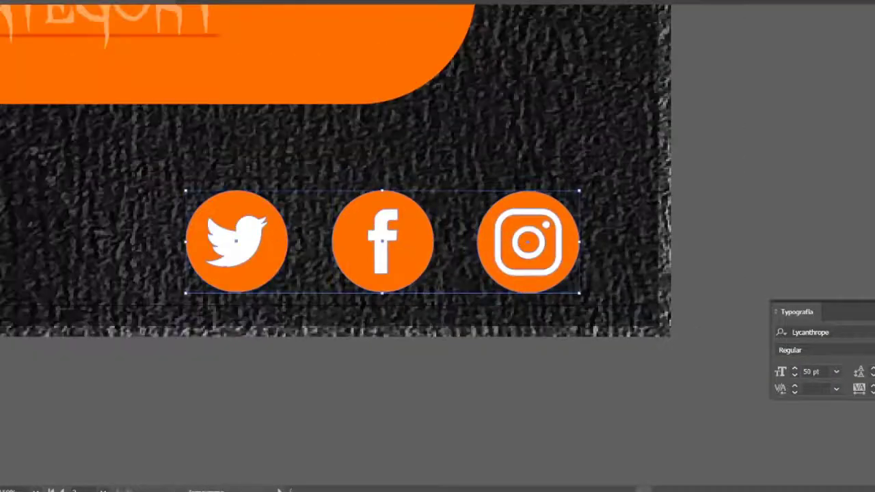
pyautogui.press('7')
pyautogui.hotkey('shift', 'Right')
pyautogui.click(777, 162)
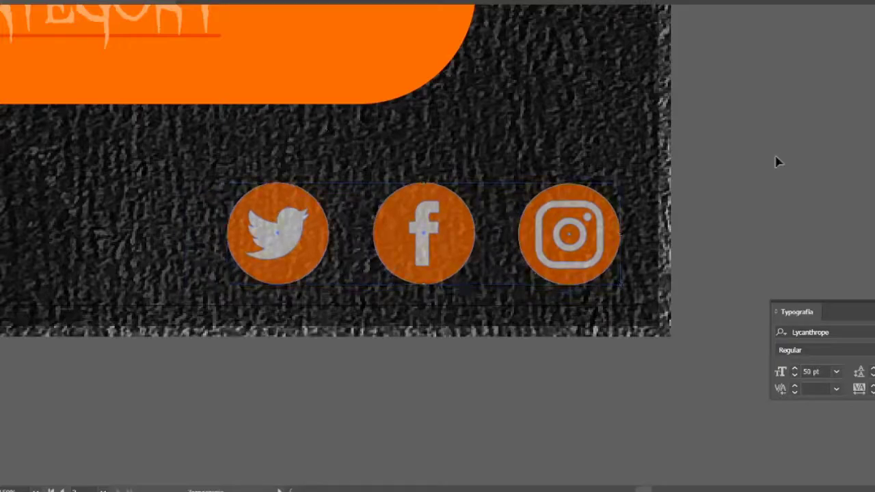
# Lay a copy of the dark overlay bar over the left part of the Spooky Food photo, extending past the orange panel
pyautogui.hotkey('ctrl', '0')
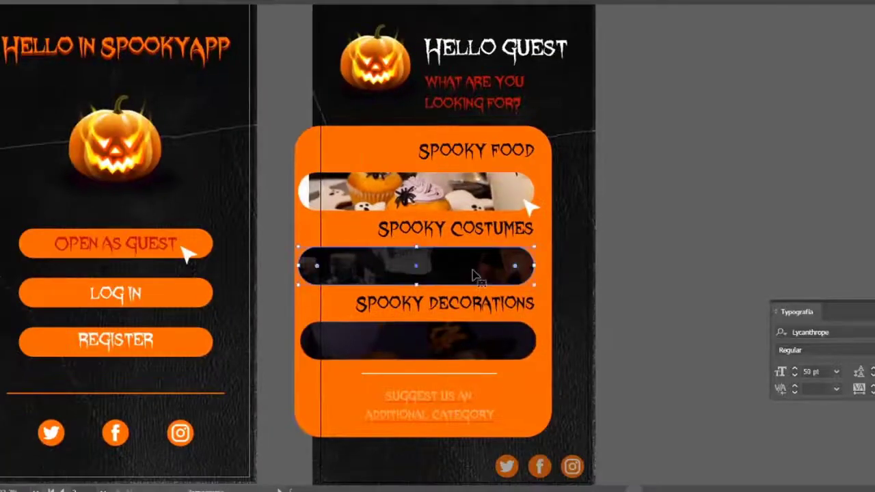
pyautogui.moveTo(259, 191); pyautogui.dragTo(319, 192)
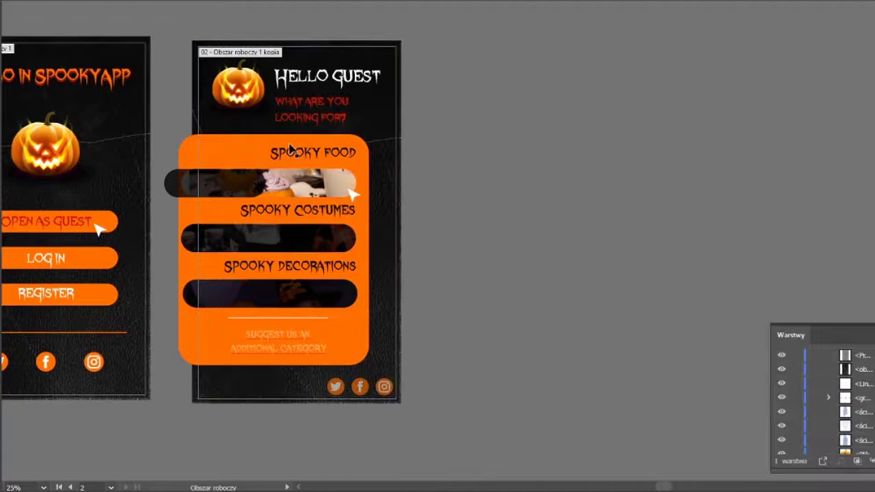
# Duplicate the guest screen artboard with its artwork to the right of the original
pyautogui.moveTo(322, 131); pyautogui.dragTo(564, 131)
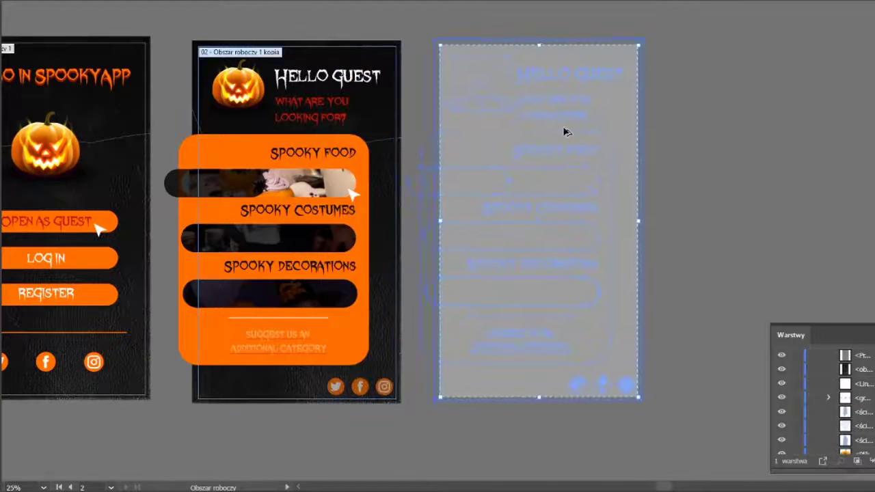
pyautogui.scroll(3, 822, 431)
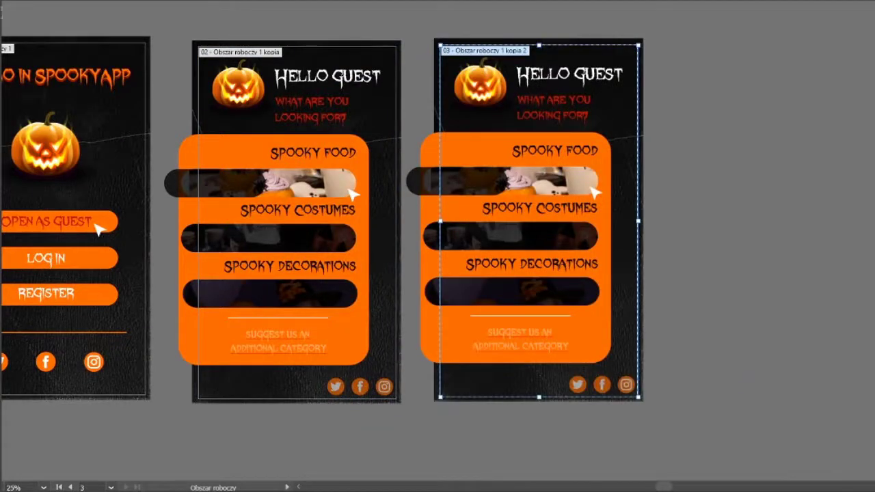
pyautogui.press('v')
# Delete the orange category panel with its photo bars and labels from the third screen, keeping the header and social icons
pyautogui.click(574, 103)
pyautogui.click(563, 176)
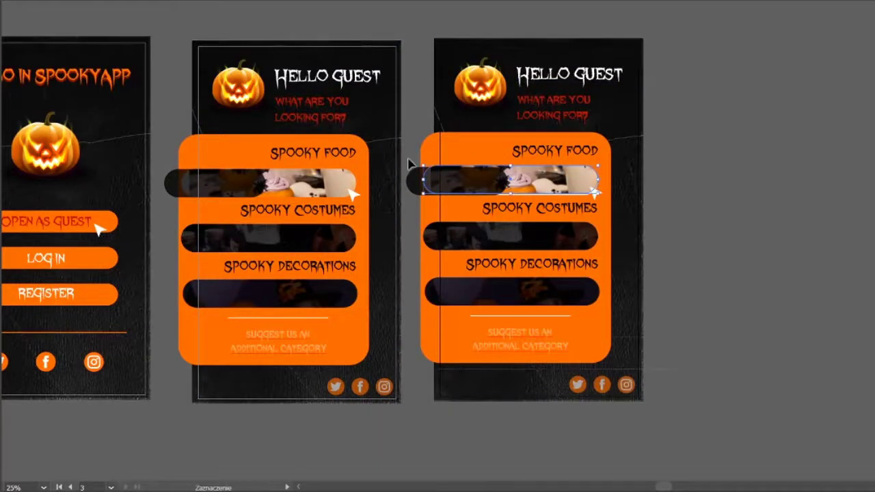
pyautogui.keyDown('shift'); pyautogui.click(640, 181); pyautogui.keyUp('shift')
pyautogui.press('Delete')
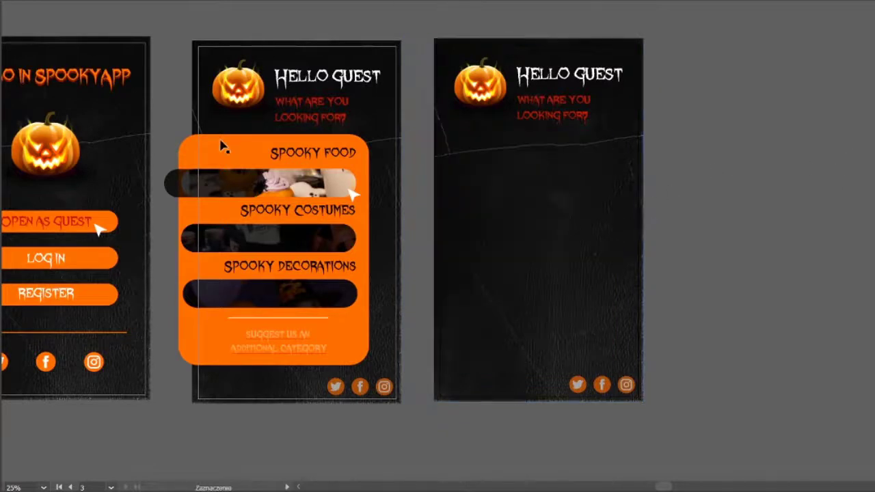
# Copy the guest screen's orange panel onto the third screen and narrow it to fit inside the screen's side margins
pyautogui.moveTo(220, 145); pyautogui.dragTo(626, 248)
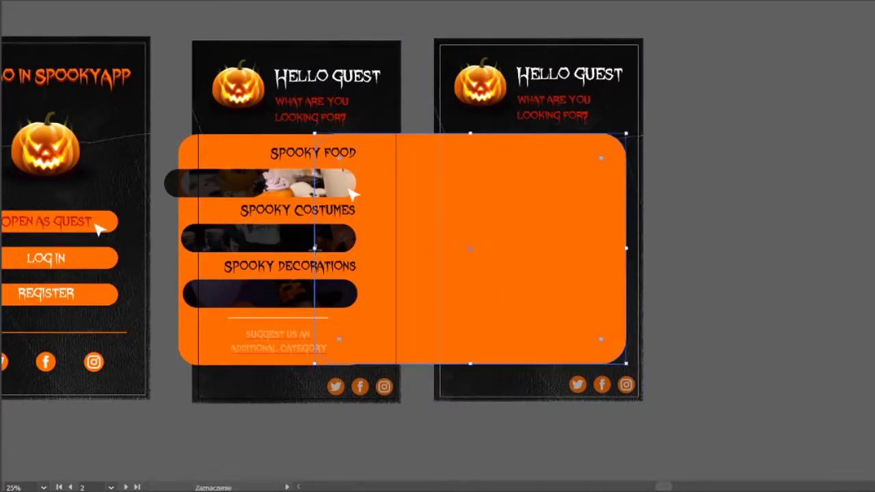
pyautogui.moveTo(314, 248); pyautogui.dragTo(451, 249)
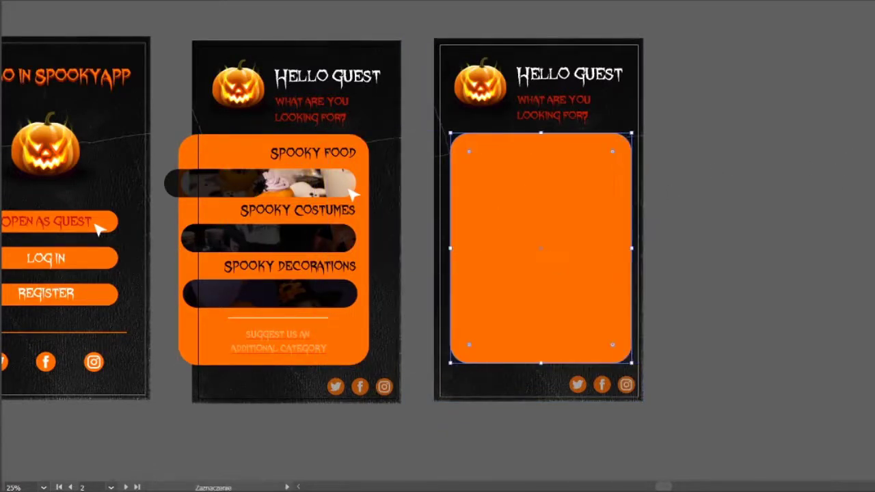
pyautogui.click(732, 170)
pyautogui.hotkey('ctrl', 'z')
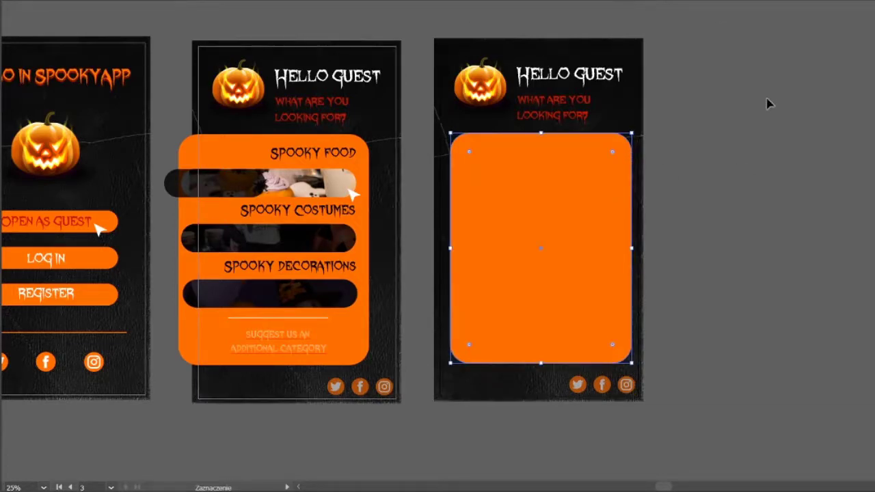
pyautogui.click(768, 102)
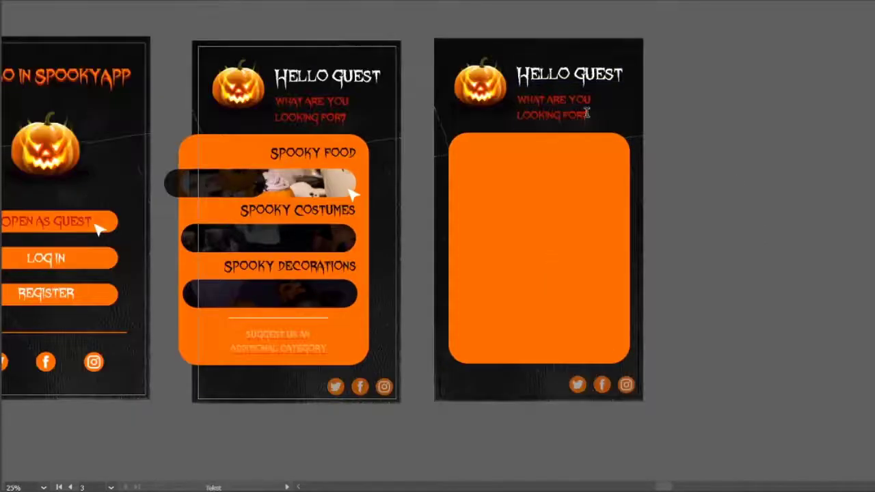
# Replace the third screen's red subtitle with "CHOOSE A SPOOKY RECIPE", broken onto a second line before the last word
pyautogui.tripleClick(586, 114)
pyautogui.write('CHOOSE A SPOOKY RECIPE')
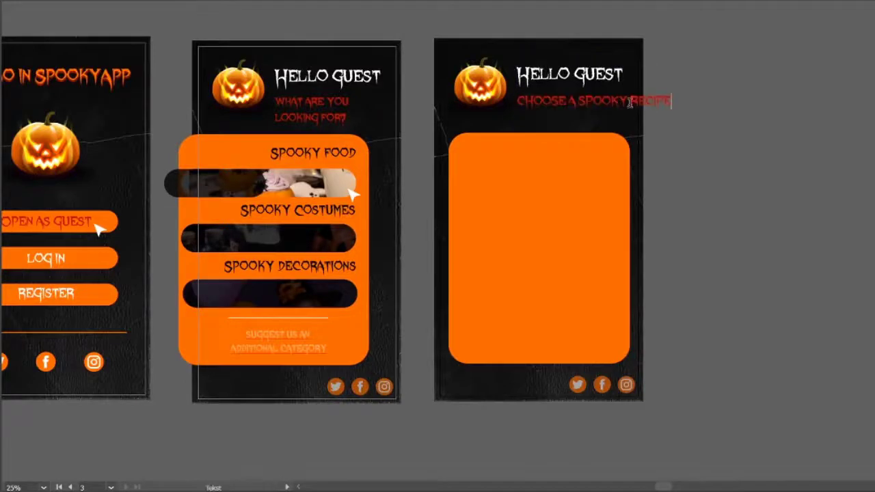
pyautogui.hotkey('ctrl', 'a')
pyautogui.hotkey('ctrl', 't')
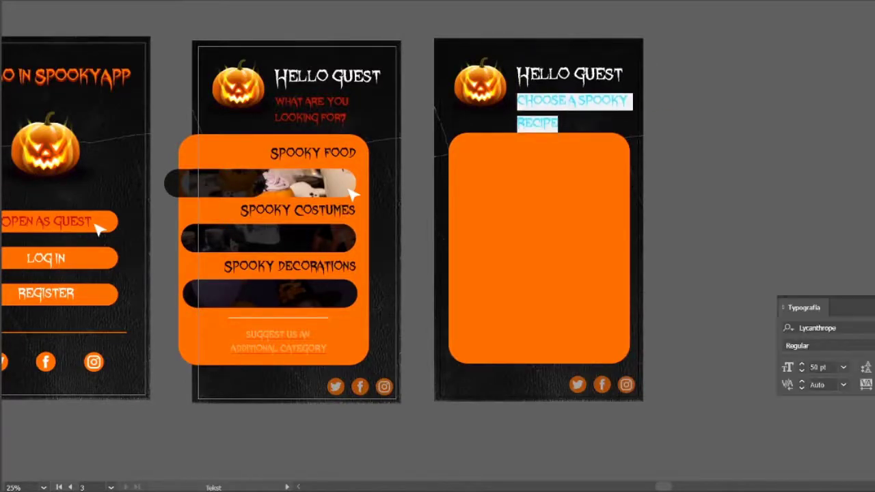
pyautogui.hotkey('ctrl', 't')
pyautogui.press('Escape')
pyautogui.click(688, 178)
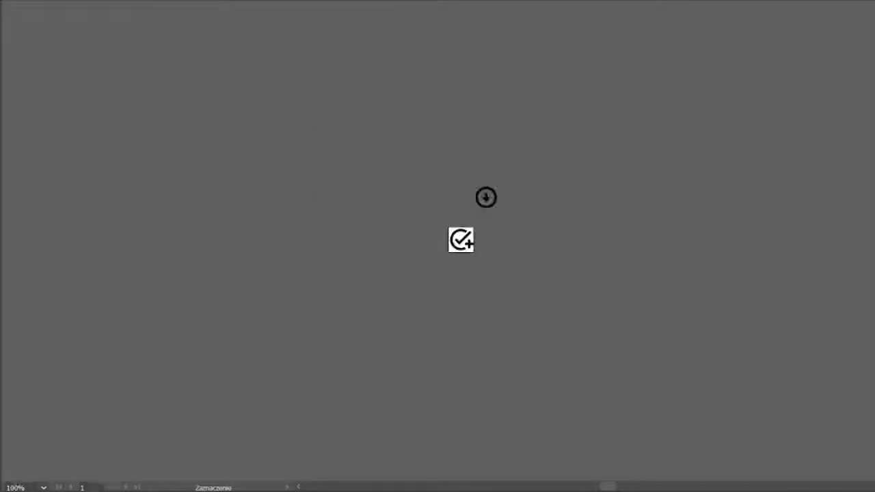
# Bring in the Halloween cookie tray photo and scale it down beside the third screen
pyautogui.click(460, 239)
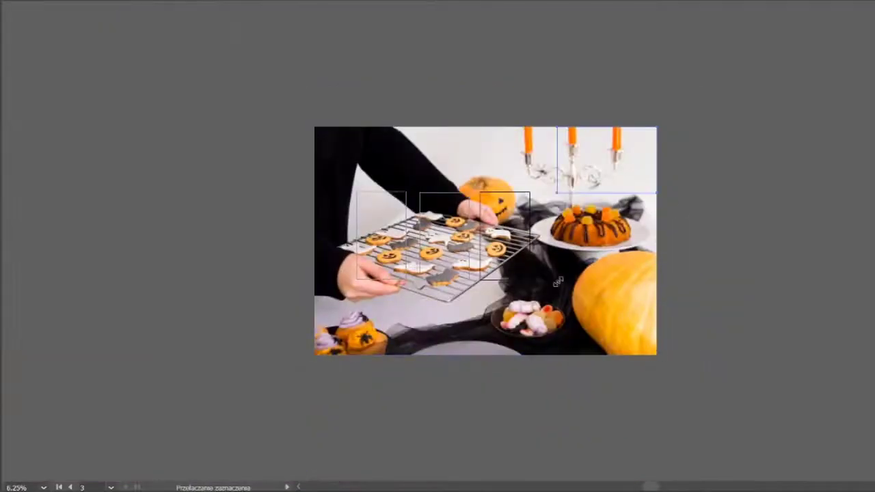
pyautogui.hotkey('ctrl', '-')
pyautogui.hotkey('ctrl', '+')
# Draw a red rectangle in the upper left of the third screen's panel and put a same-size copy beside it
pyautogui.press('m')
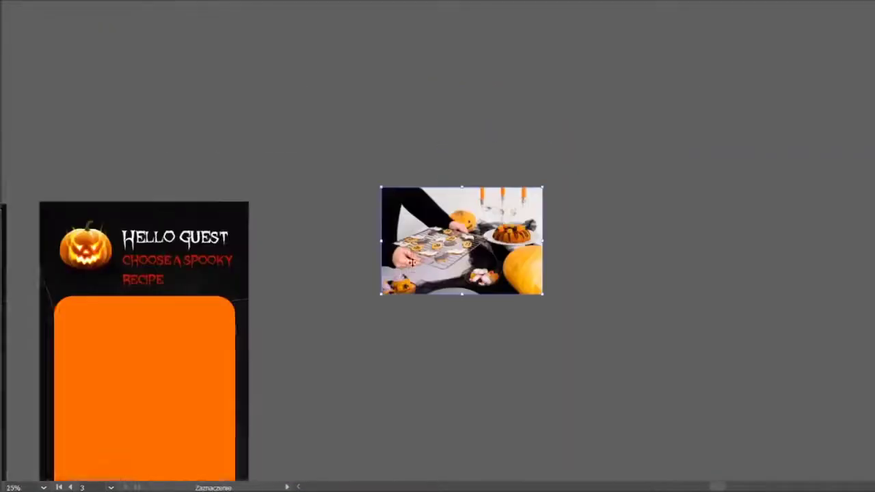
pyautogui.moveTo(199, 231); pyautogui.dragTo(271, 295)
pyautogui.moveTo(328, 263); pyautogui.dragTo(316, 264)
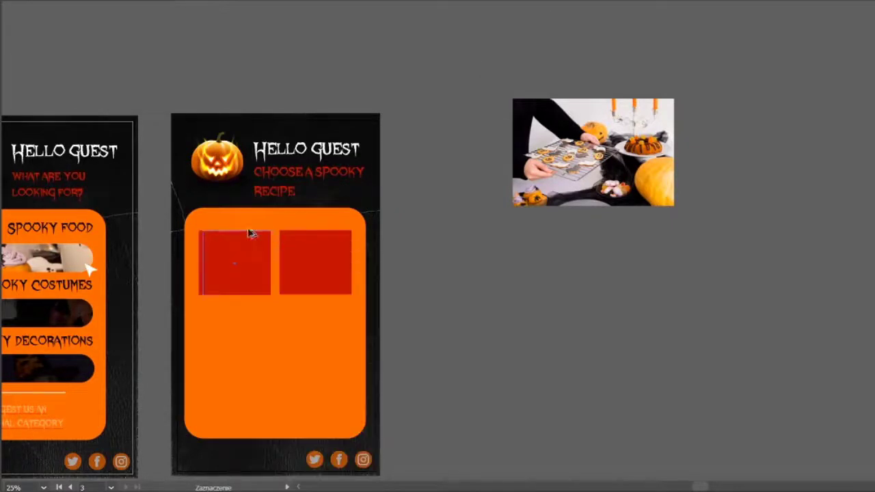
# Clip the cookie tray photo with a round-cornered copy of the red rectangle and fit it into the panel's first slot
pyautogui.click(670, 106)
pyautogui.moveTo(670, 106); pyautogui.dragTo(617, 121)
pyautogui.hotkey('ctrl', 'z')
pyautogui.hotkey('ctrl', '7')
pyautogui.hotkey('ctrl', 'z')
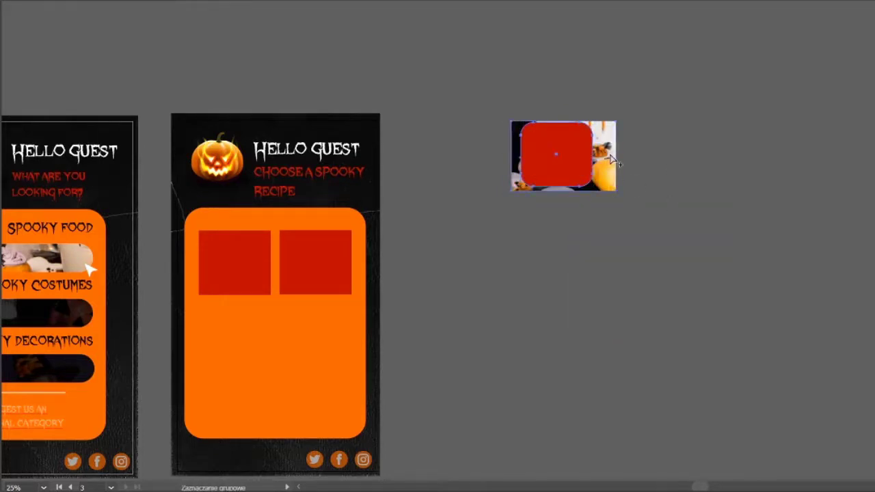
pyautogui.rightClick(613, 160)
pyautogui.click(656, 239)
pyautogui.hotkey('ctrl', '7')
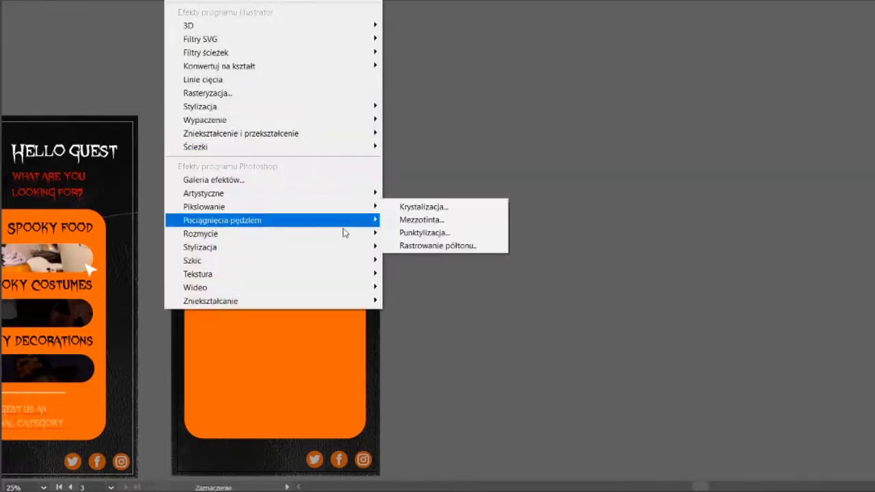
# Add a soft dark shadow effect around the clipped cookie tray photo, discarding the Gaussian blur
pyautogui.click(424, 236)
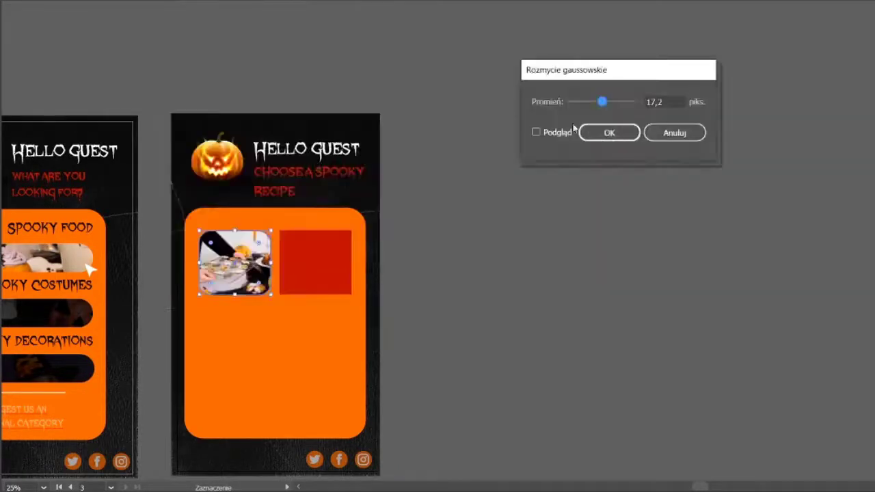
pyautogui.click(674, 133)
pyautogui.click(483, 240)
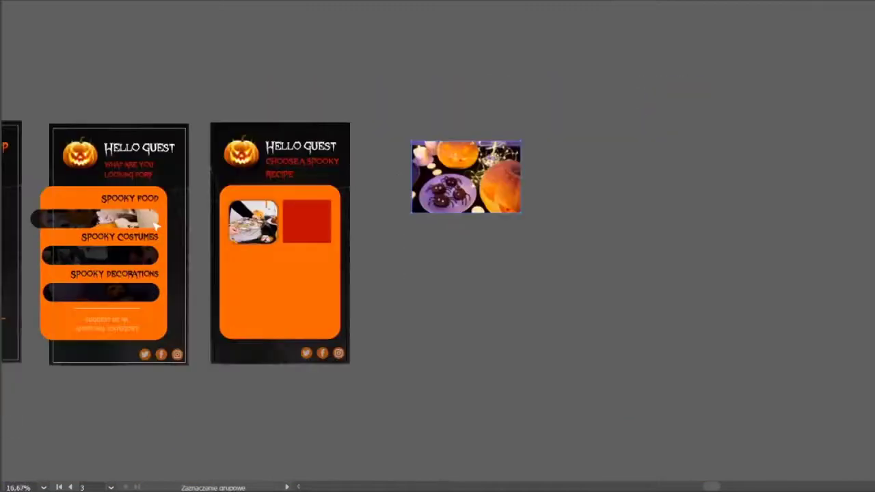
# Clip the spider treats photo with a copy of the shadowed rounded shape and substitute it for the second red rectangle
pyautogui.scroll(1, 155, 225)
pyautogui.click(270, 220)
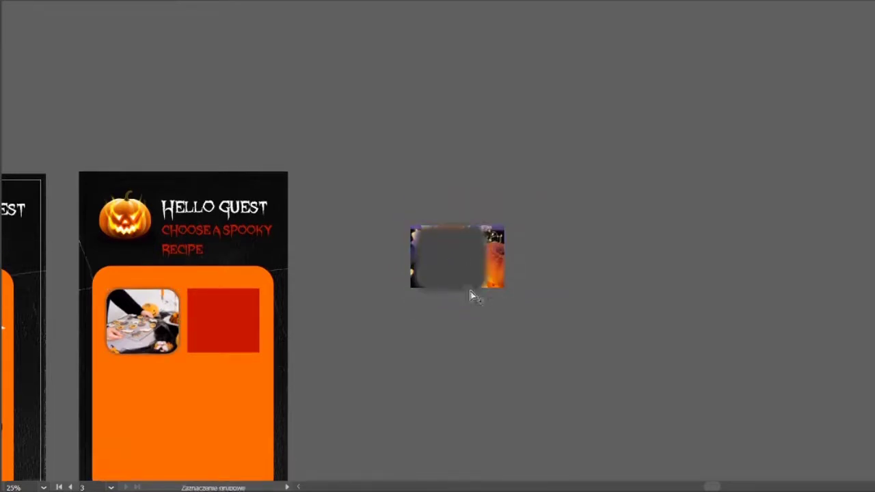
pyautogui.hotkey('ctrl', '+')
pyautogui.hotkey('ctrl', '+')
pyautogui.hotkey('ctrl', '+')
pyautogui.rightClick(564, 283)
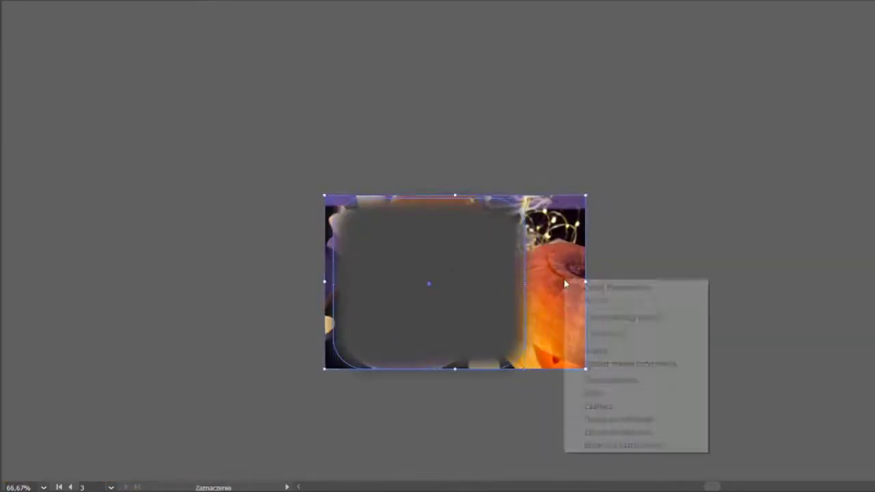
pyautogui.click(592, 369)
pyautogui.hotkey('ctrl', '-')
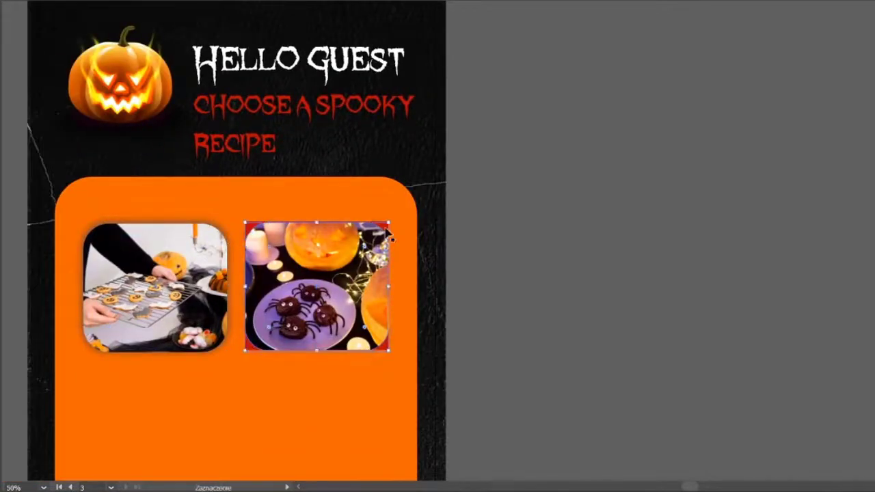
pyautogui.click(485, 215)
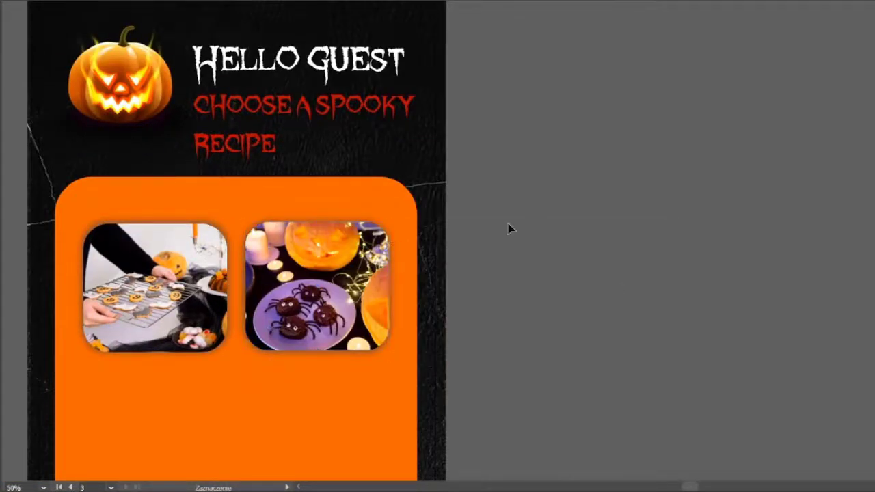
# Clip the candles and cupcakes photo to the same rounded shape and place it below the cookie tray photo
pyautogui.scroll(-2, 510, 229)
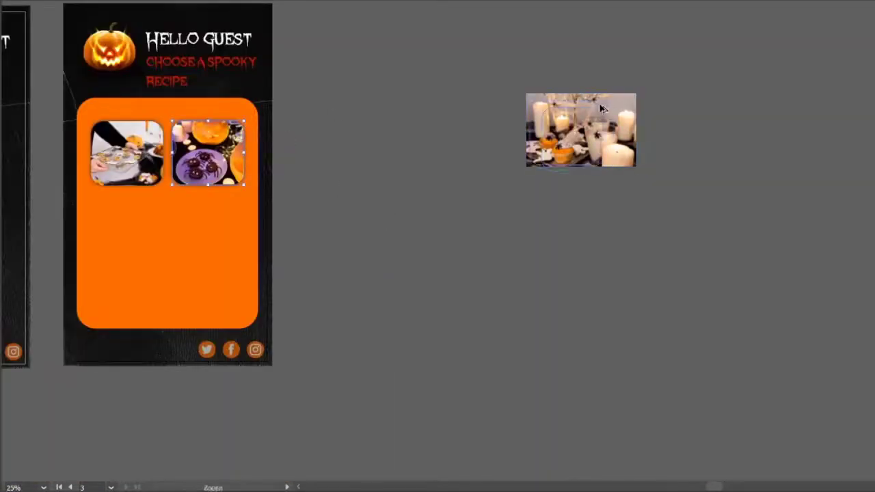
pyautogui.rightClick(622, 120)
pyautogui.press('Escape')
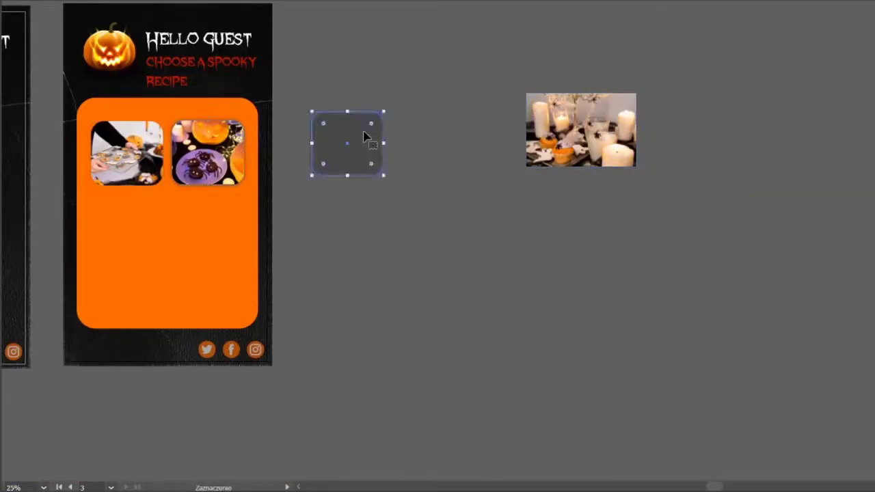
pyautogui.moveTo(580, 131); pyautogui.dragTo(136, 243)
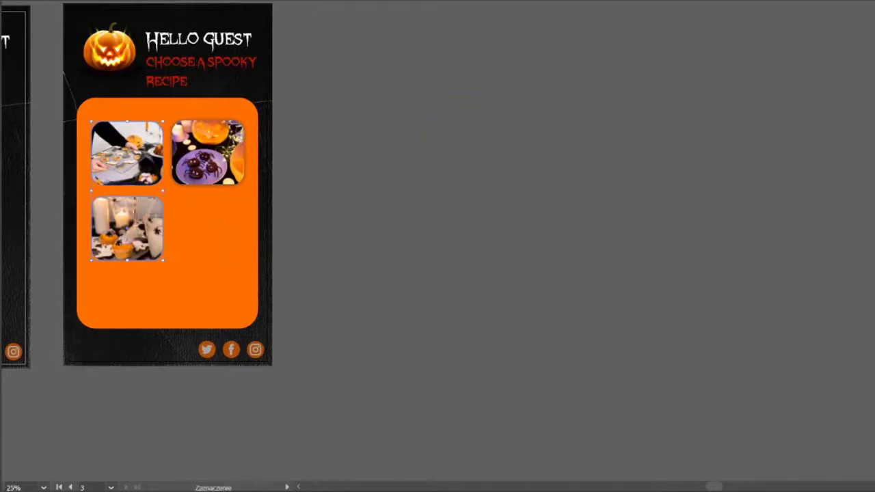
# Give the candles and cupcakes photo the same soft dark shadow as the cookie tray photo
pyautogui.scroll(2, 76, 239)
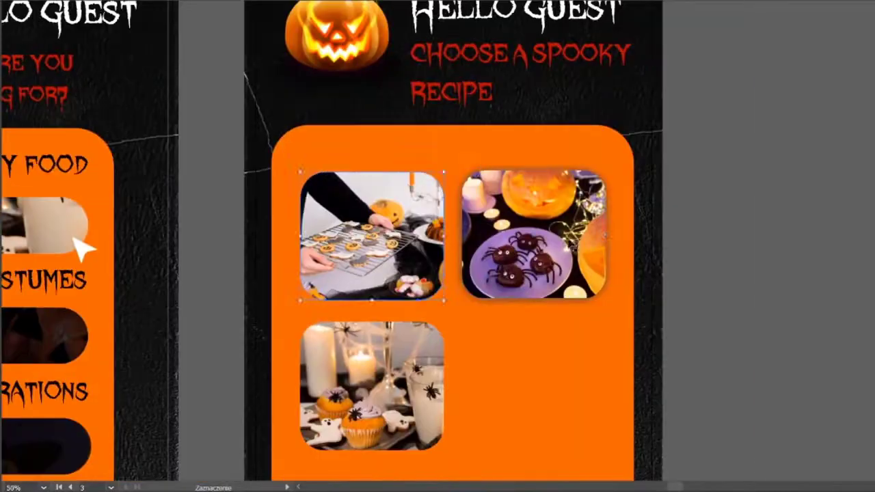
pyautogui.click(380, 179)
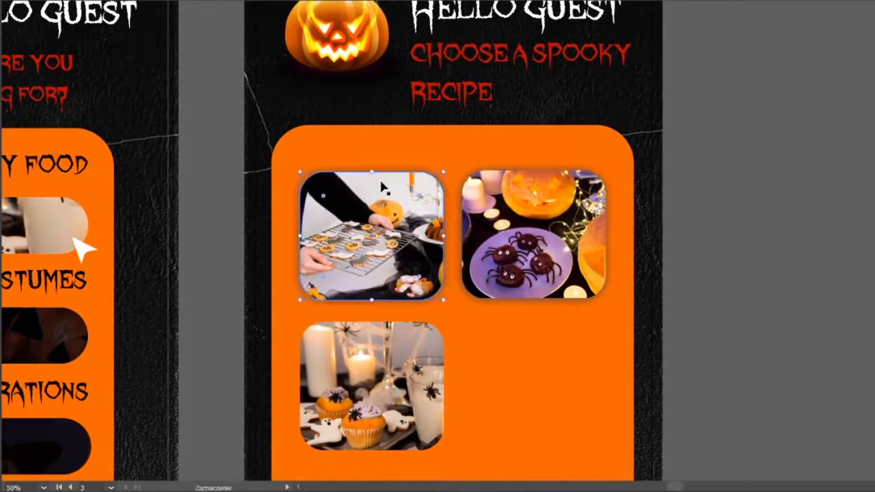
pyautogui.scroll(-3, 481, 328)
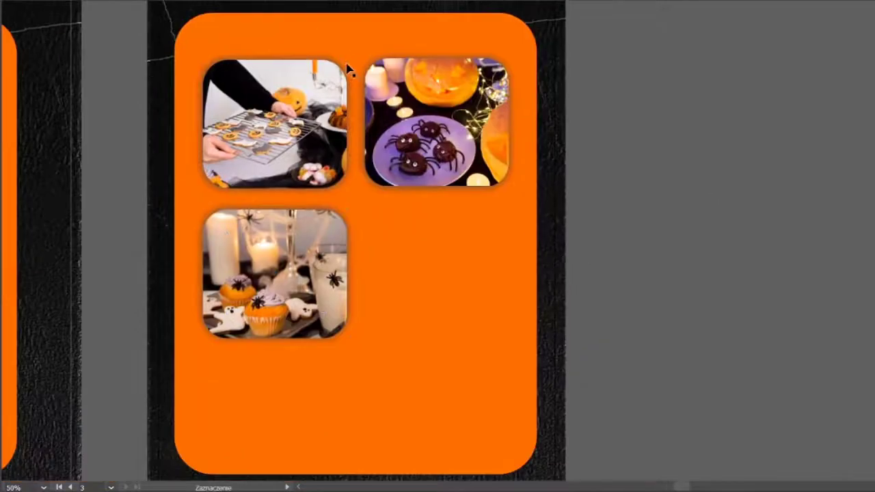
# Copy the cookie tray photo into the empty fourth slot below the spider treats photo
pyautogui.rightClick(323, 73)
pyautogui.click(477, 232)
pyautogui.moveTo(267, 106); pyautogui.dragTo(428, 260)
pyautogui.click(654, 258)
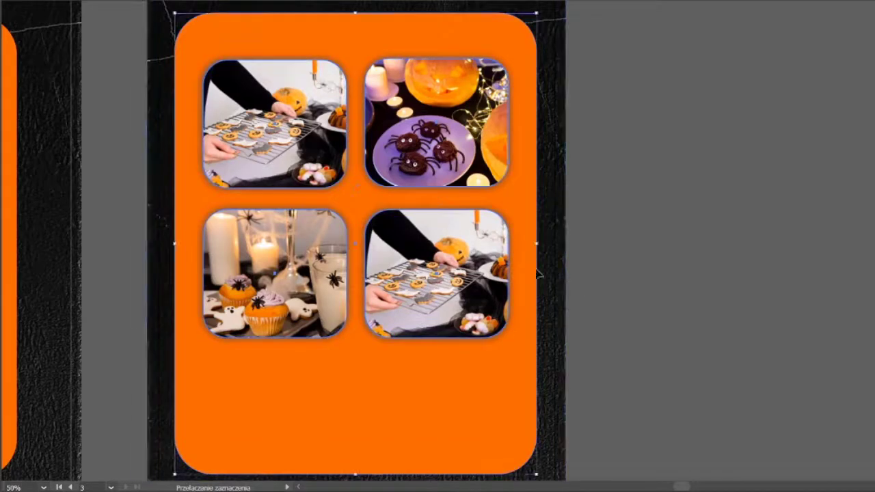
# Move the orange panel and its four photos down, clear of the red recipe heading
pyautogui.click(490, 410)
pyautogui.keyDown('shift'); pyautogui.click(489, 410); pyautogui.keyUp('shift')
pyautogui.hotkey('ctrl', '-')
pyautogui.hotkey('ctrl', '-')
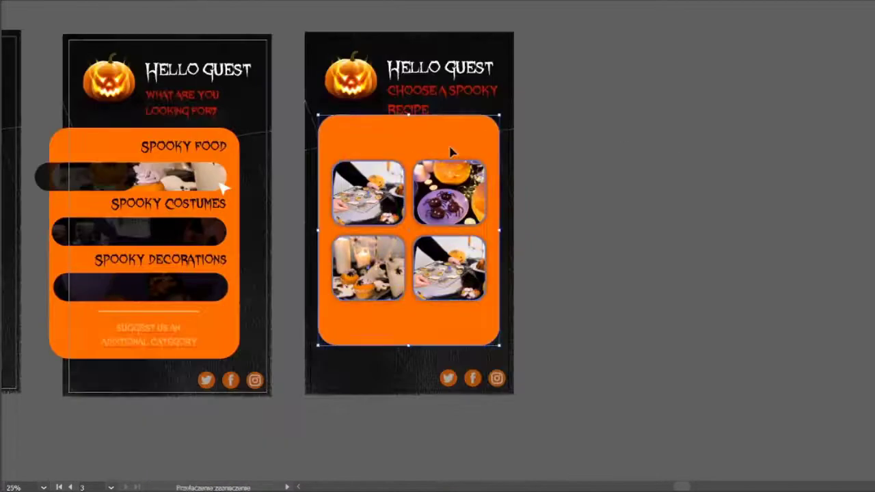
pyautogui.moveTo(451, 151); pyautogui.dragTo(445, 181)
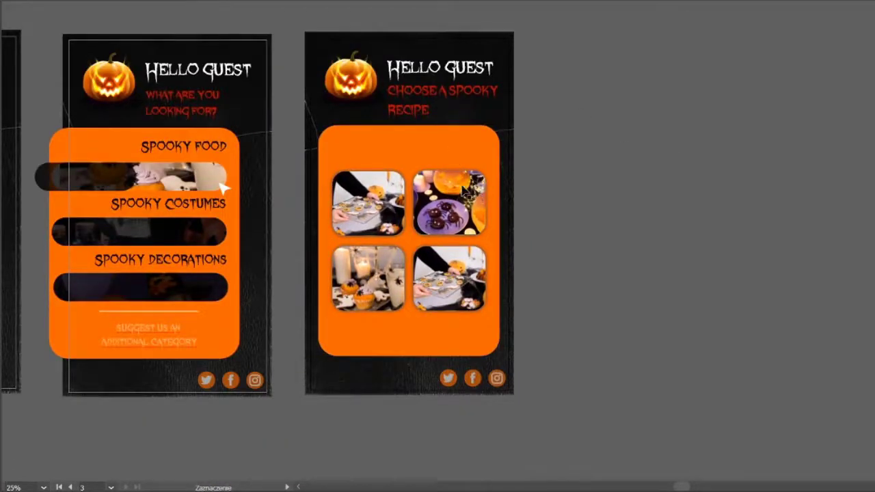
# Raise the upper pair of photos to widen the gap above the lower pair
pyautogui.click(510, 198)
pyautogui.hotkey('ctrl', '+')
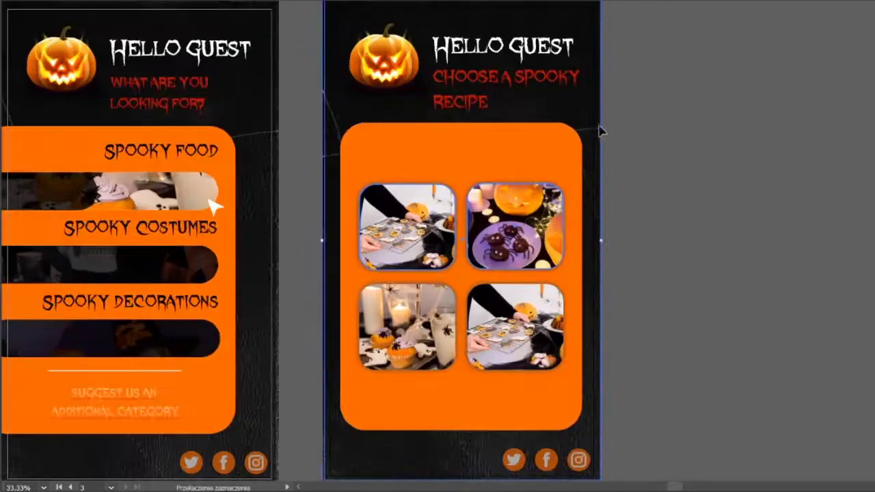
pyautogui.hotkey('ctrl', 'z')
pyautogui.hotkey('ctrl', 'z')
pyautogui.hotkey('ctrl', 'z')
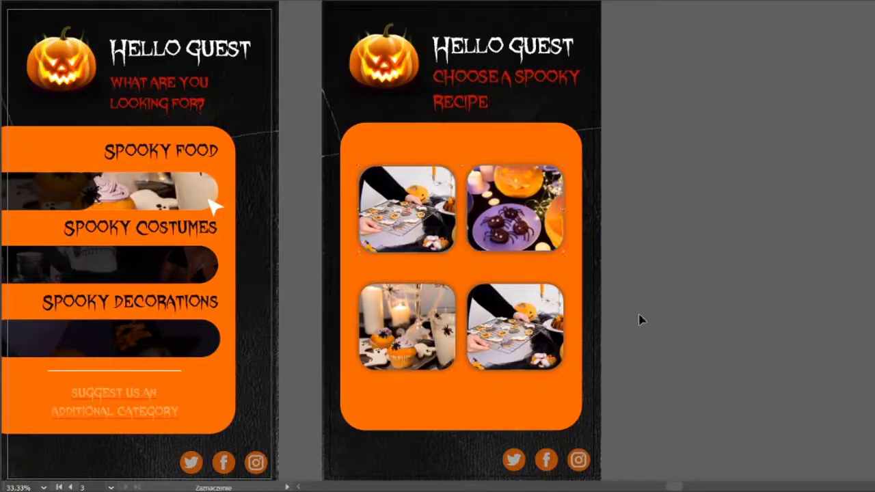
# Center the block of four recipe photos vertically in the third screen's orange panel
pyautogui.click(593, 331)
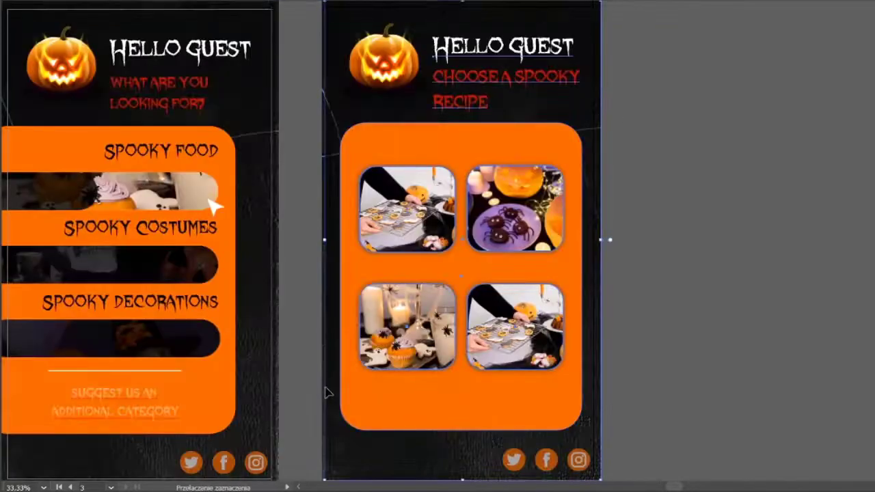
pyautogui.click(366, 307)
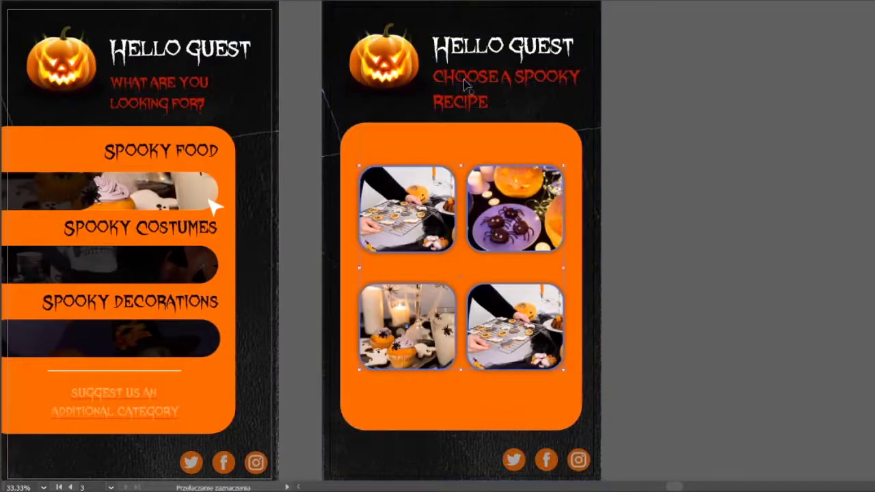
pyautogui.hotkey('ctrl', '-')
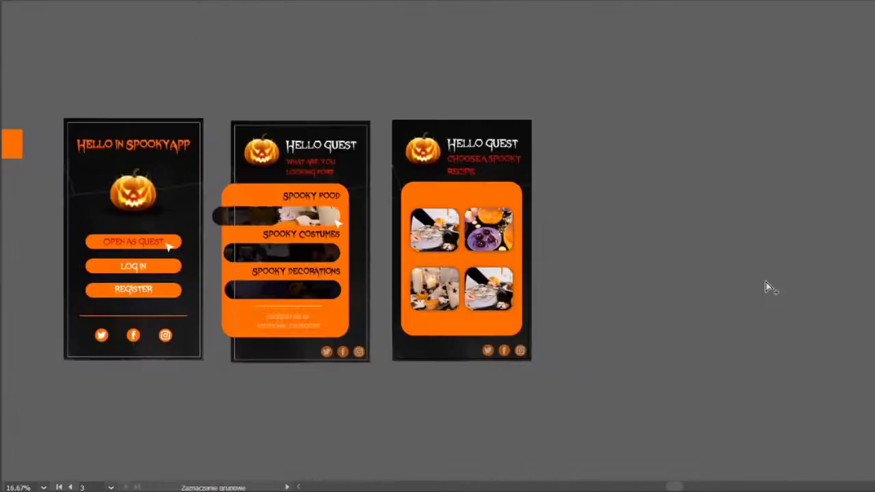
# Enlarge the upper-left cookie tray photo from its center so it overlaps the edge of the spider treats photo
pyautogui.hotkey('ctrl', '+')
pyautogui.hotkey('ctrl', '+')
pyautogui.click(437, 150)
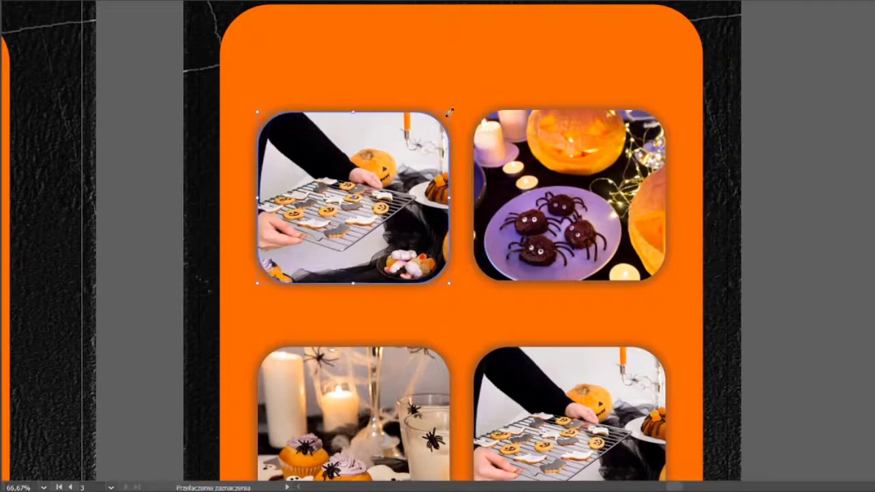
pyautogui.moveTo(450, 112); pyautogui.dragTo(496, 70)
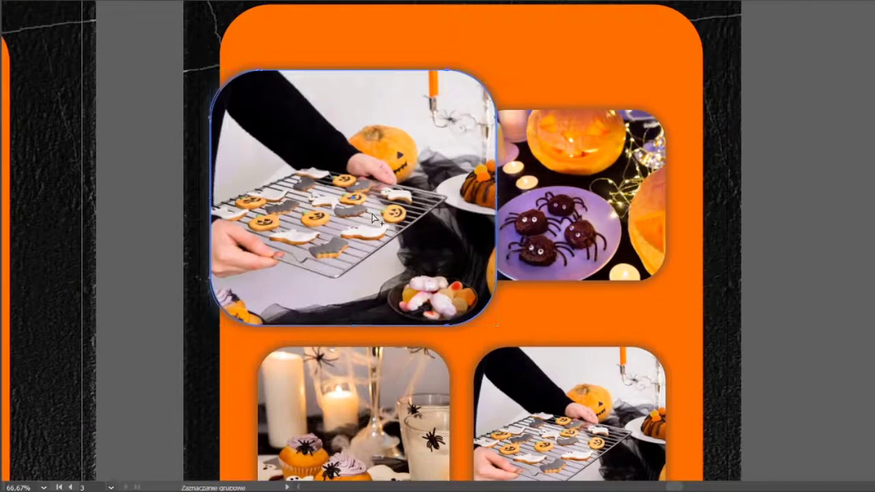
pyautogui.hotkey('ctrl', 'z')
pyautogui.hotkey('ctrl', '-')
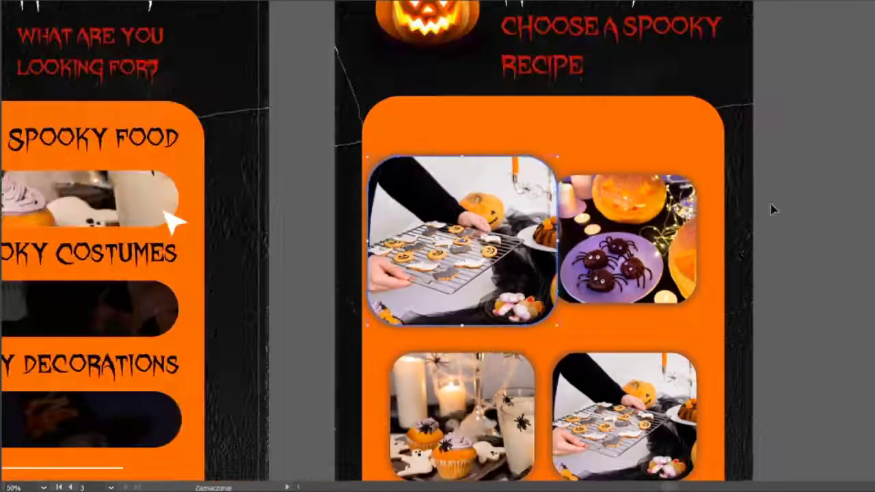
# Duplicate the orange panel as a semi-transparent 000000 overlay above the other photos but behind the enlarged cookie tray photo
pyautogui.moveTo(638, 81); pyautogui.dragTo(724, 98)
pyautogui.write('000000')
pyautogui.press('Return')
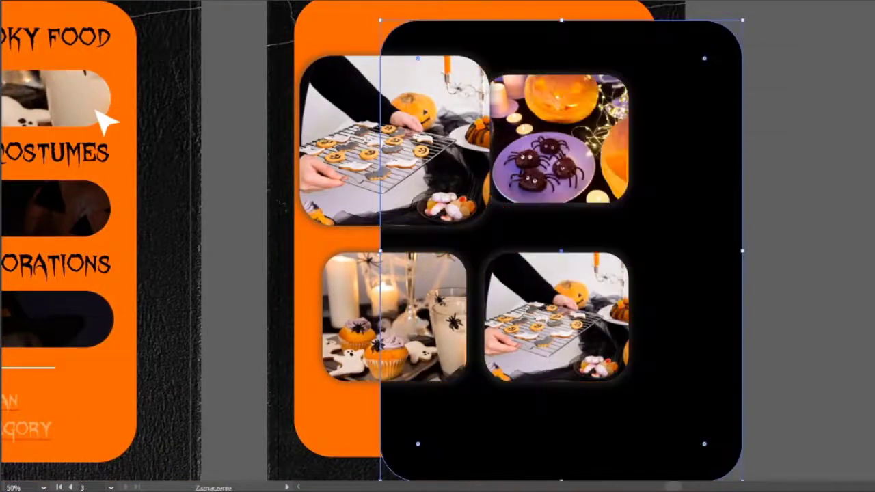
pyautogui.hotkey('ctrl', 'shift', ']')
pyautogui.hotkey('ctrl', '[')
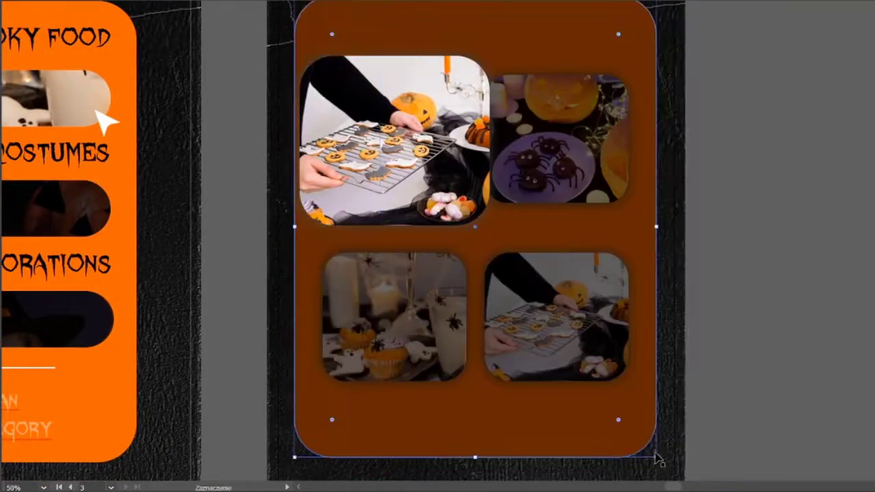
# Align and resize the dark overlay so its edges match the orange panel on the third screen
pyautogui.moveTo(655, 451); pyautogui.dragTo(650, 443)
pyautogui.scroll(-2, 650, 443)
pyautogui.moveTo(311, 225); pyautogui.dragTo(303, 225)
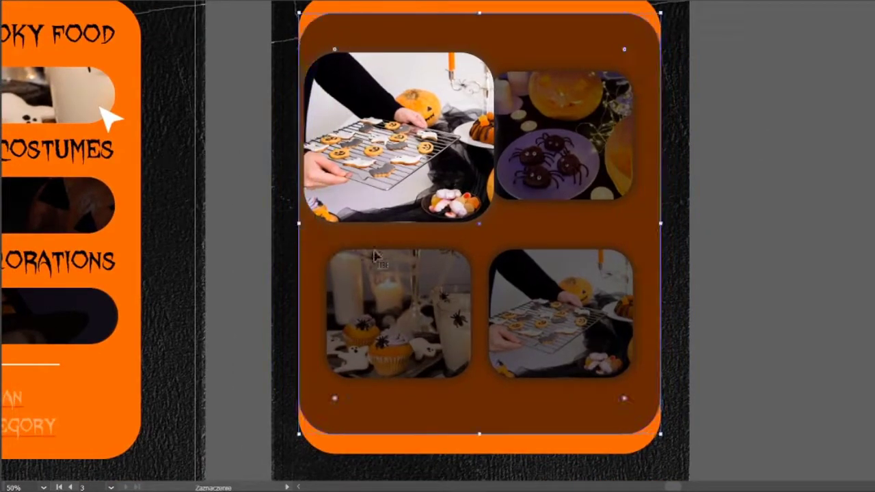
pyautogui.scroll(2, 303, 225)
pyautogui.moveTo(470, 34); pyautogui.dragTo(469, 15)
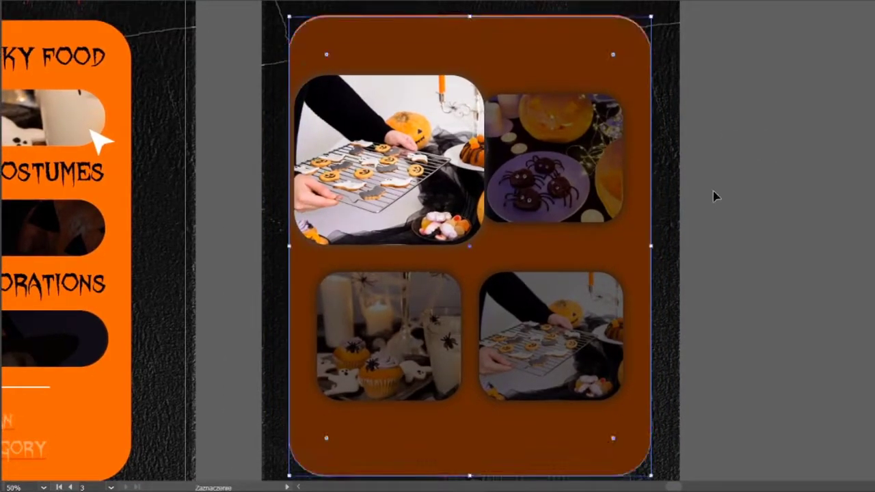
pyautogui.scroll(-1, 404, 438)
pyautogui.moveTo(470, 450); pyautogui.dragTo(472, 453)
# Cover the spider treats photo with an ffffff rectangle that tucks behind the enlarged cookie tray photo
pyautogui.scroll(2, 471, 453)
pyautogui.hscroll(3, 471, 453)
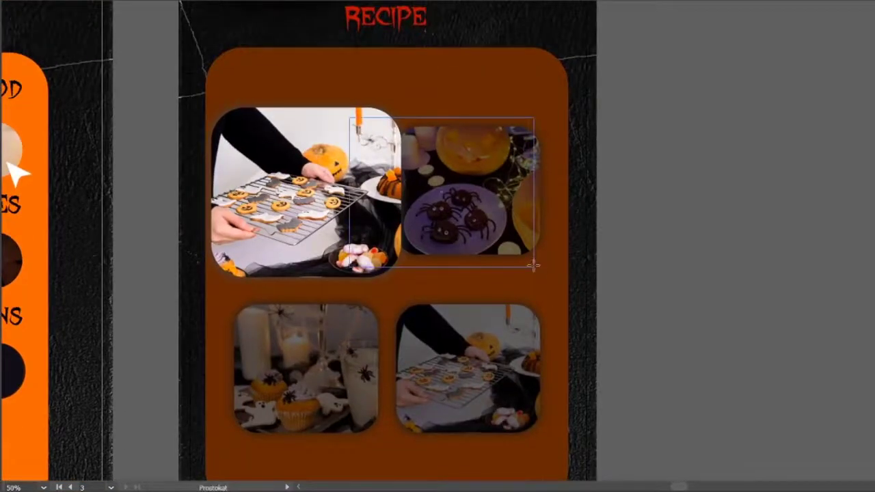
pyautogui.moveTo(542, 267); pyautogui.dragTo(542, 266)
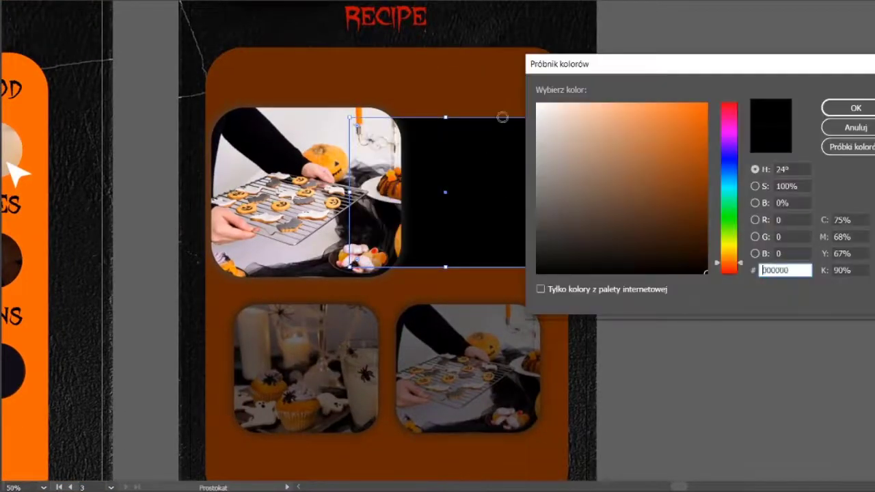
pyautogui.write('ffffff')
pyautogui.press('Return')
pyautogui.press('v')
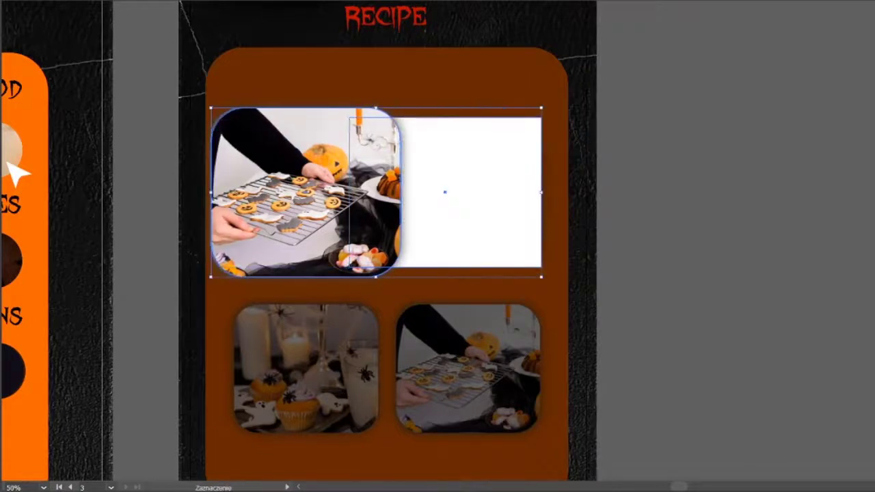
# Fill the white rectangle with a centered block of Lorem ipsum text in 20 pt Lycanthrope with tight line spacing
pyautogui.moveTo(410, 135); pyautogui.dragTo(529, 250)
pyautogui.press('BackSpace')
pyautogui.press('Escape')
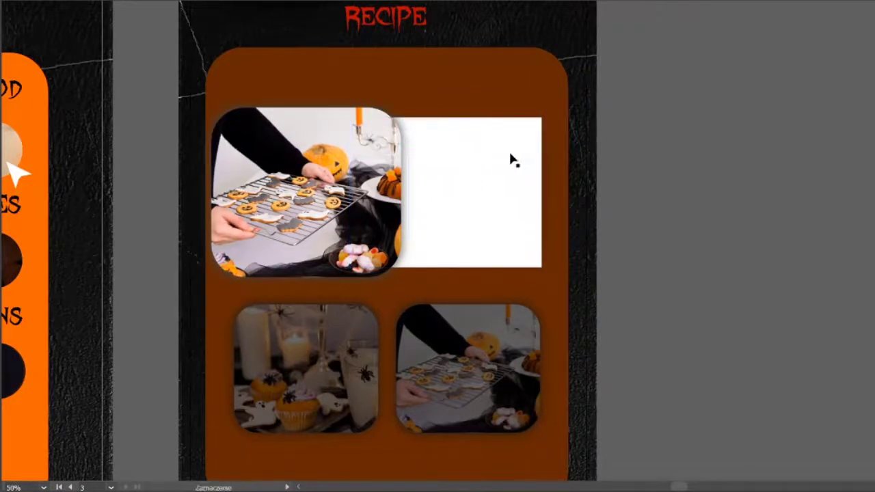
pyautogui.moveTo(410, 139); pyautogui.dragTo(530, 250)
pyautogui.hotkey('ctrl', 't')
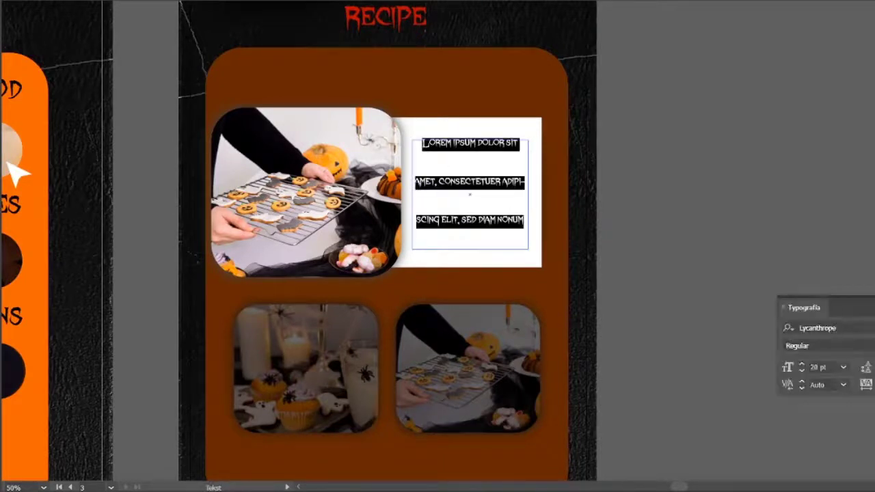
pyautogui.press('Escape')
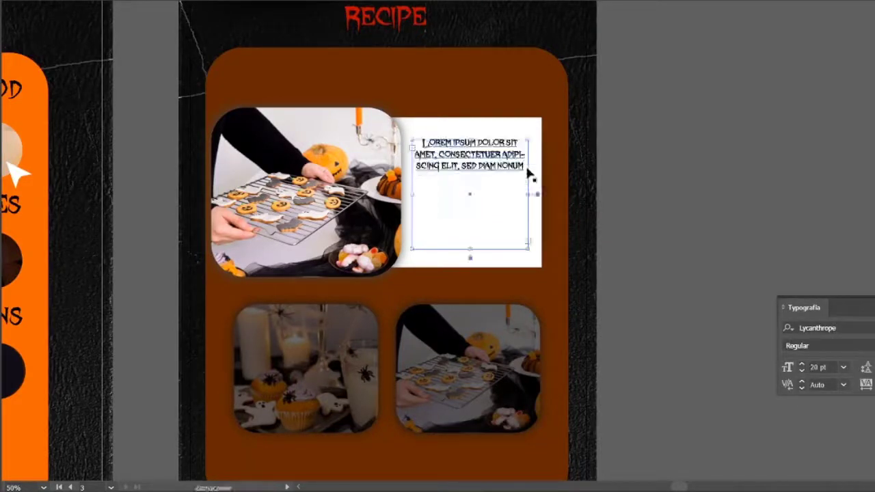
pyautogui.press('BackSpace')
pyautogui.moveTo(536, 255); pyautogui.dragTo(537, 256)
pyautogui.press('Escape')
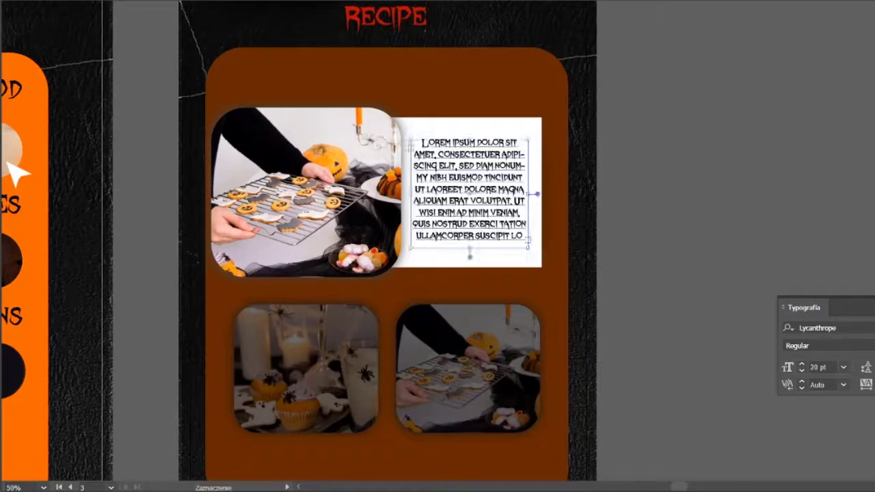
# Round the corners of the white text card and recolor its placeholder text orange
pyautogui.click(537, 130)
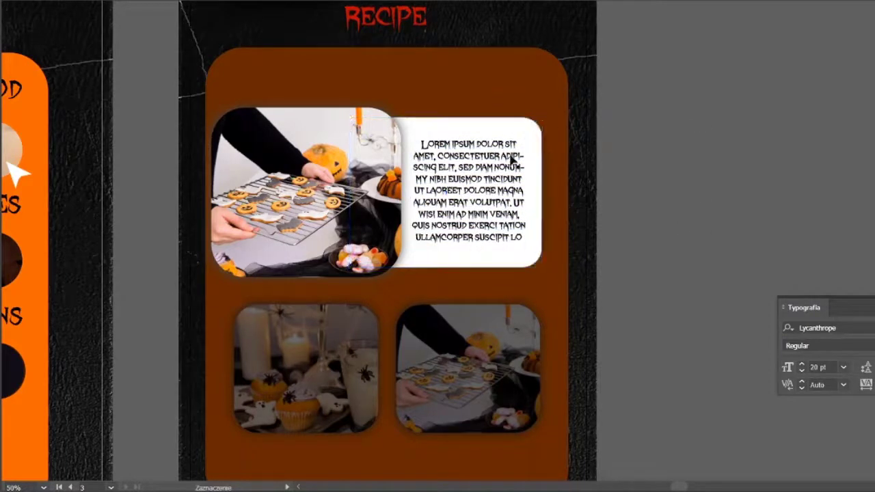
pyautogui.click(688, 194)
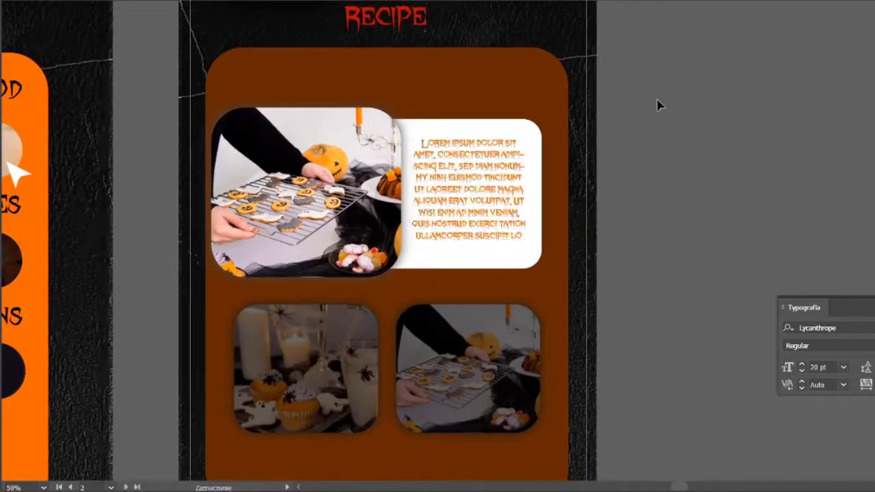
# Shift the orange placeholder text slightly down to center it vertically in the white card
pyautogui.scroll(-3, 640, 129)
pyautogui.click(354, 170)
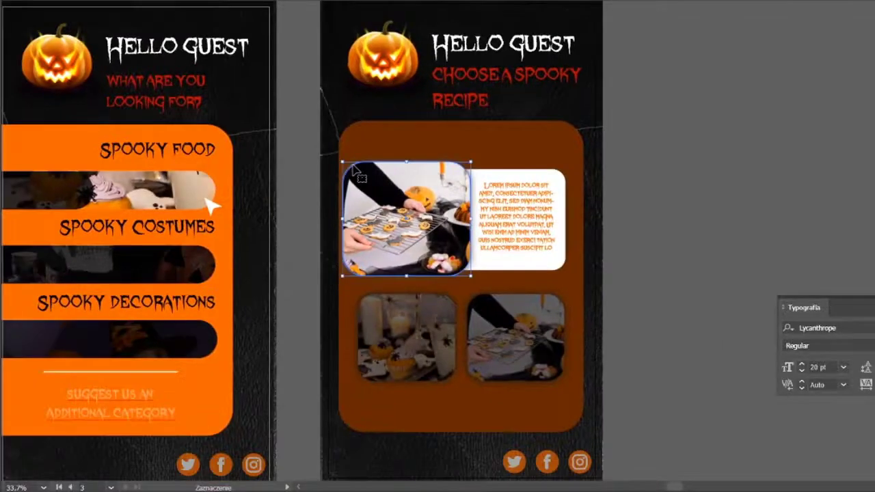
pyautogui.rightClick(421, 199)
pyautogui.click(489, 294)
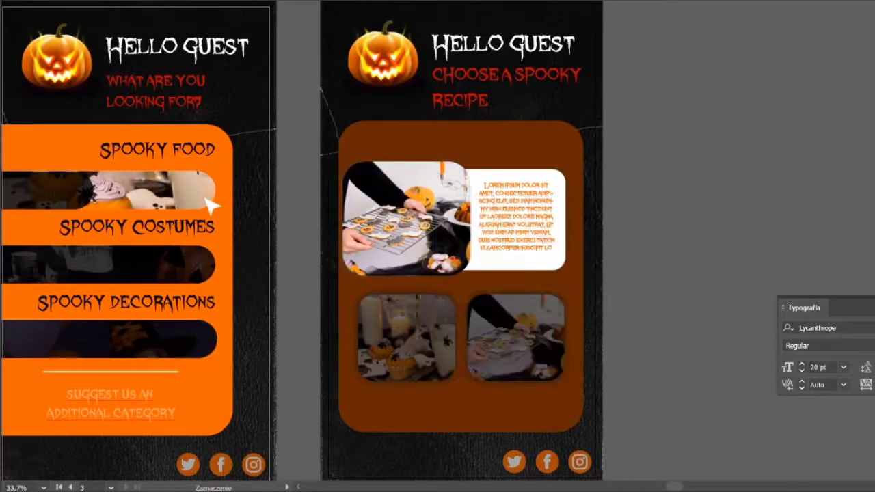
pyautogui.click(517, 238)
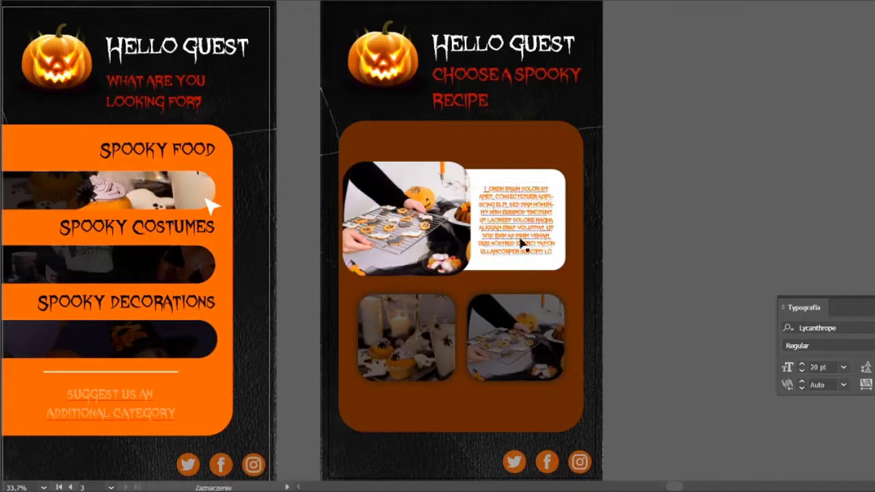
pyautogui.click(767, 150)
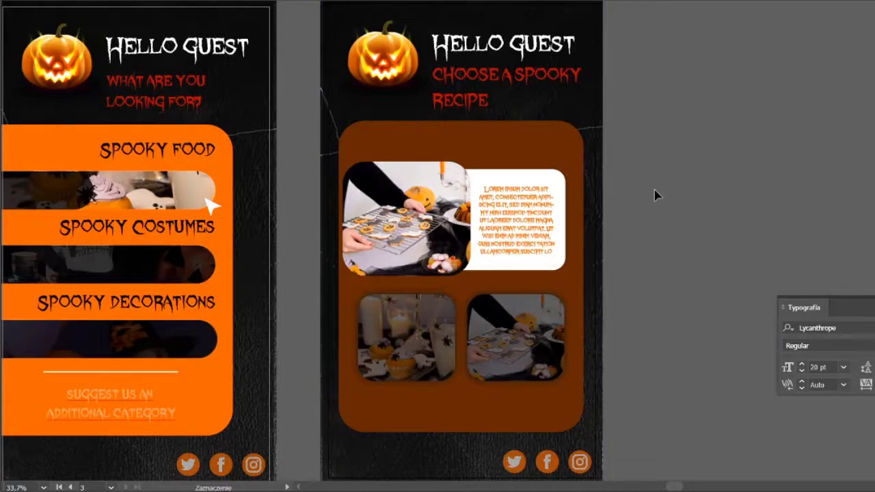
pyautogui.hotkey('ctrl', '=')
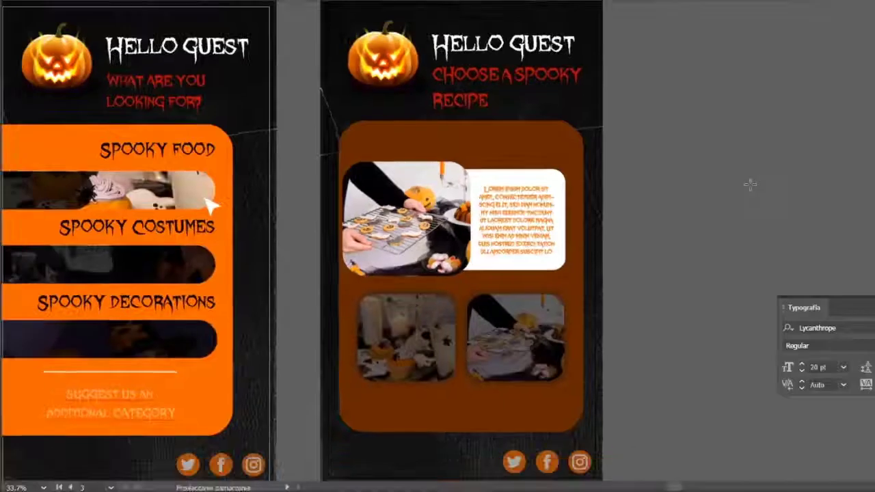
pyautogui.scroll(-2, 728, 203)
pyautogui.hscroll(-2, 585, 251)
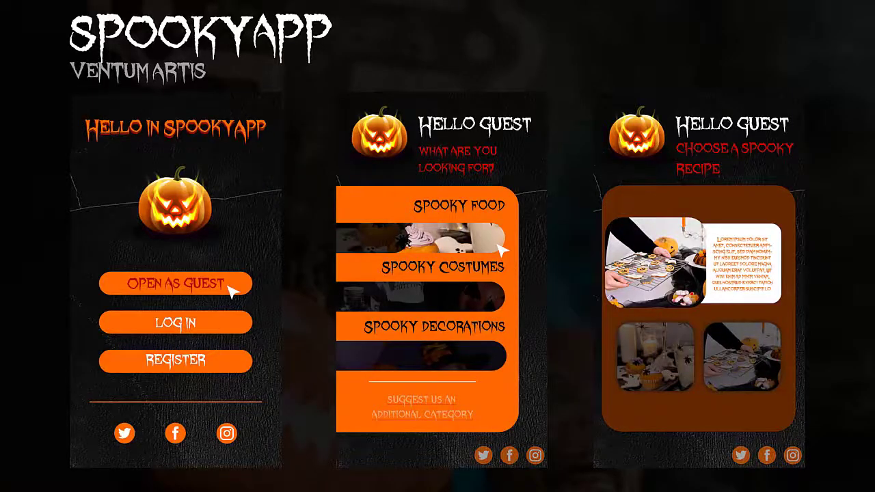